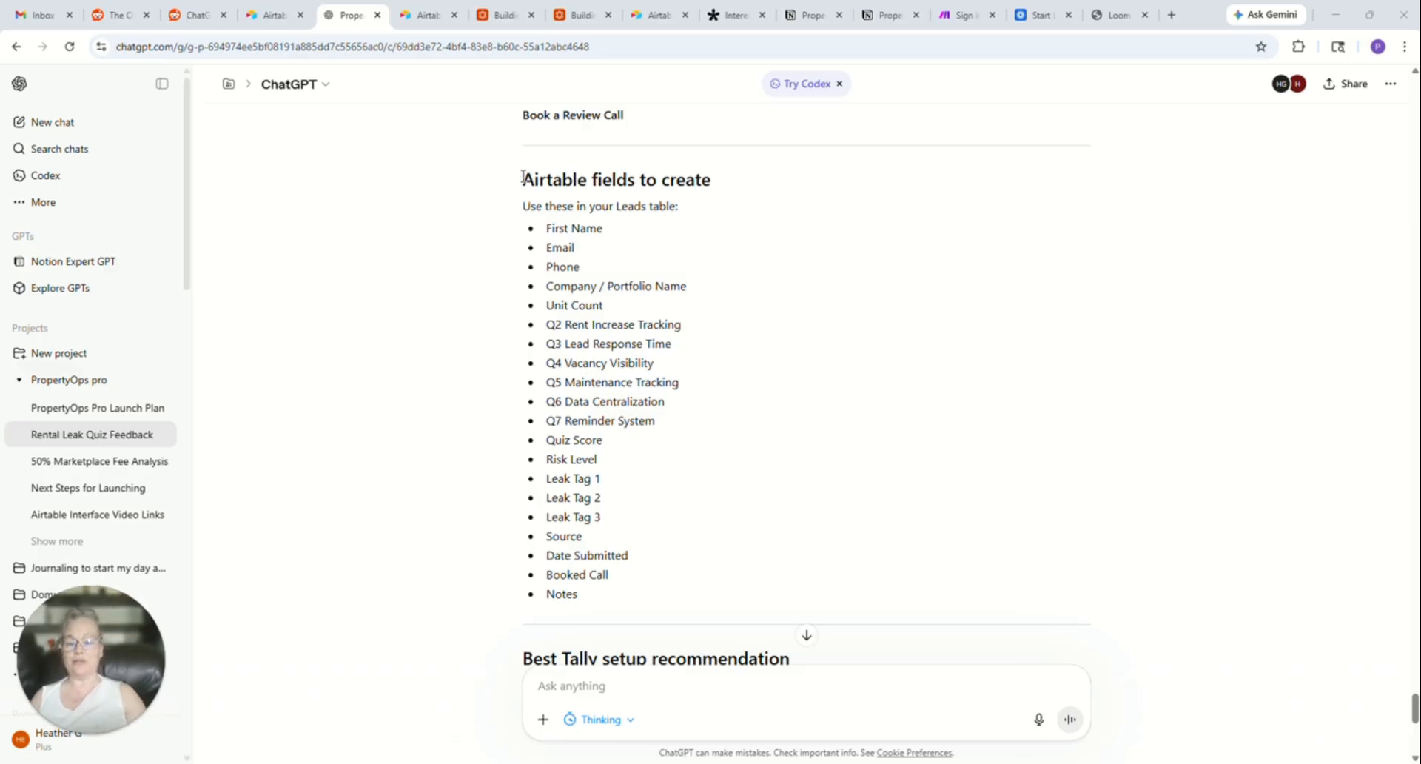
- Copy the "Airtable fields to create" list through Notes from ChatGPT, then switch to Airtable and start a new app with Omni
{"action": "left_click_drag", "start_coordinate": [522, 178], "coordinate": [743, 599]}
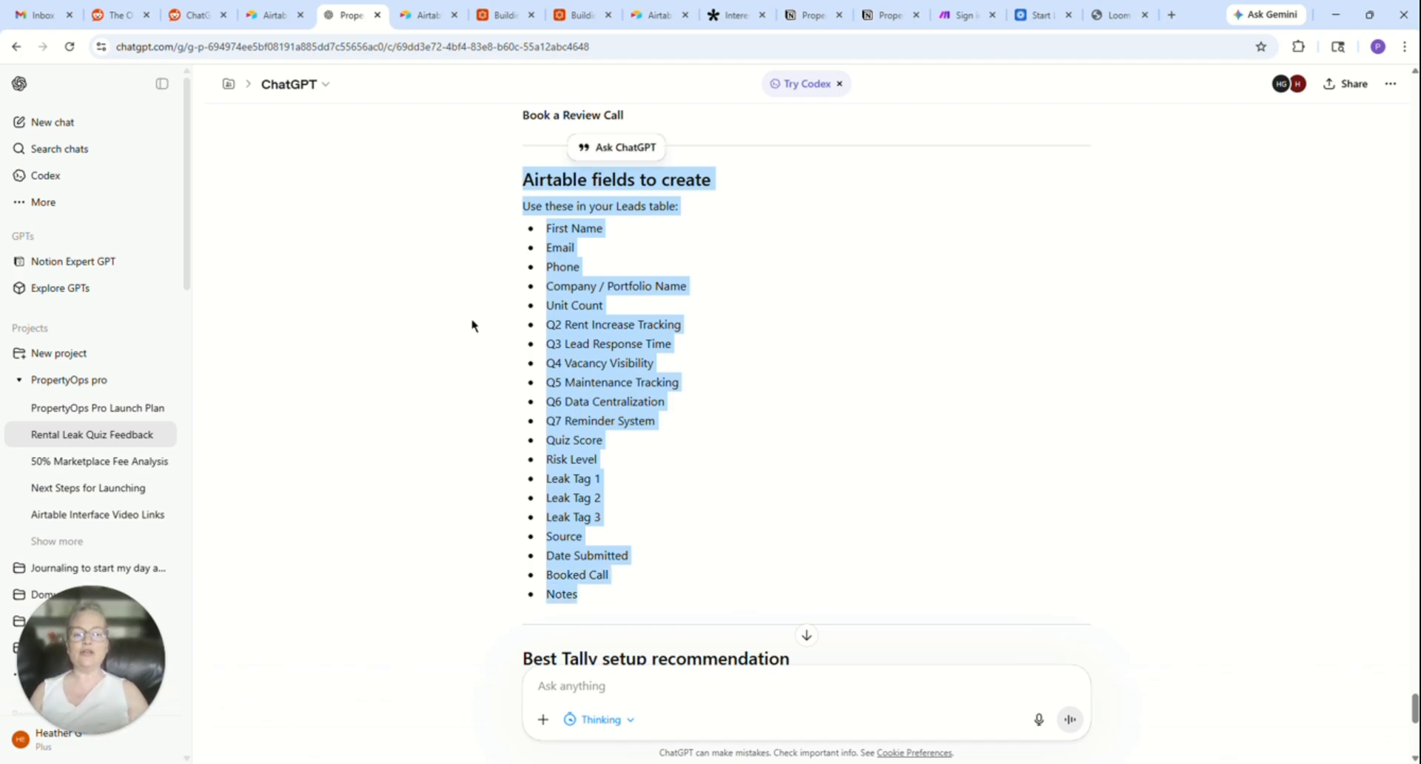
{"action": "left_click", "coordinate": [415, 15]}
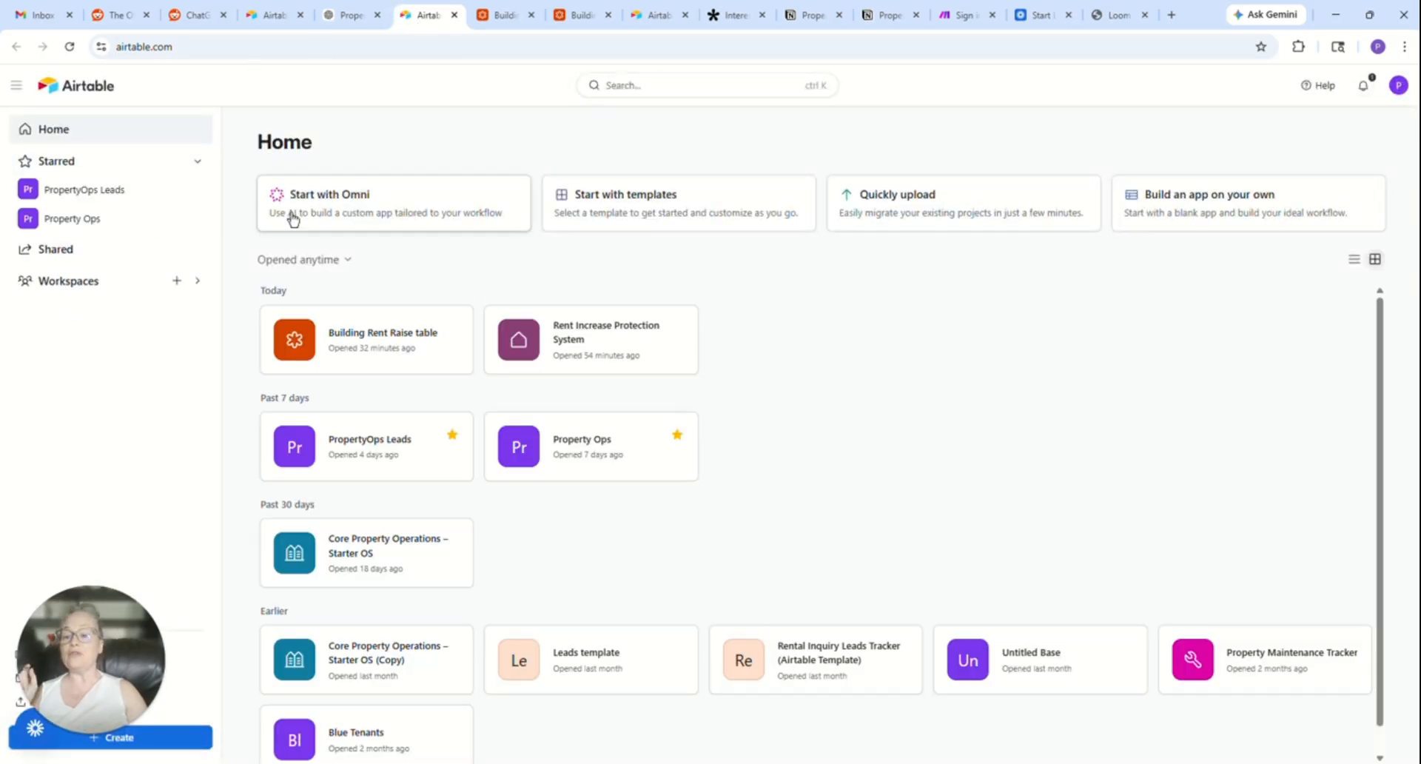
{"action": "left_click", "coordinate": [355, 204]}
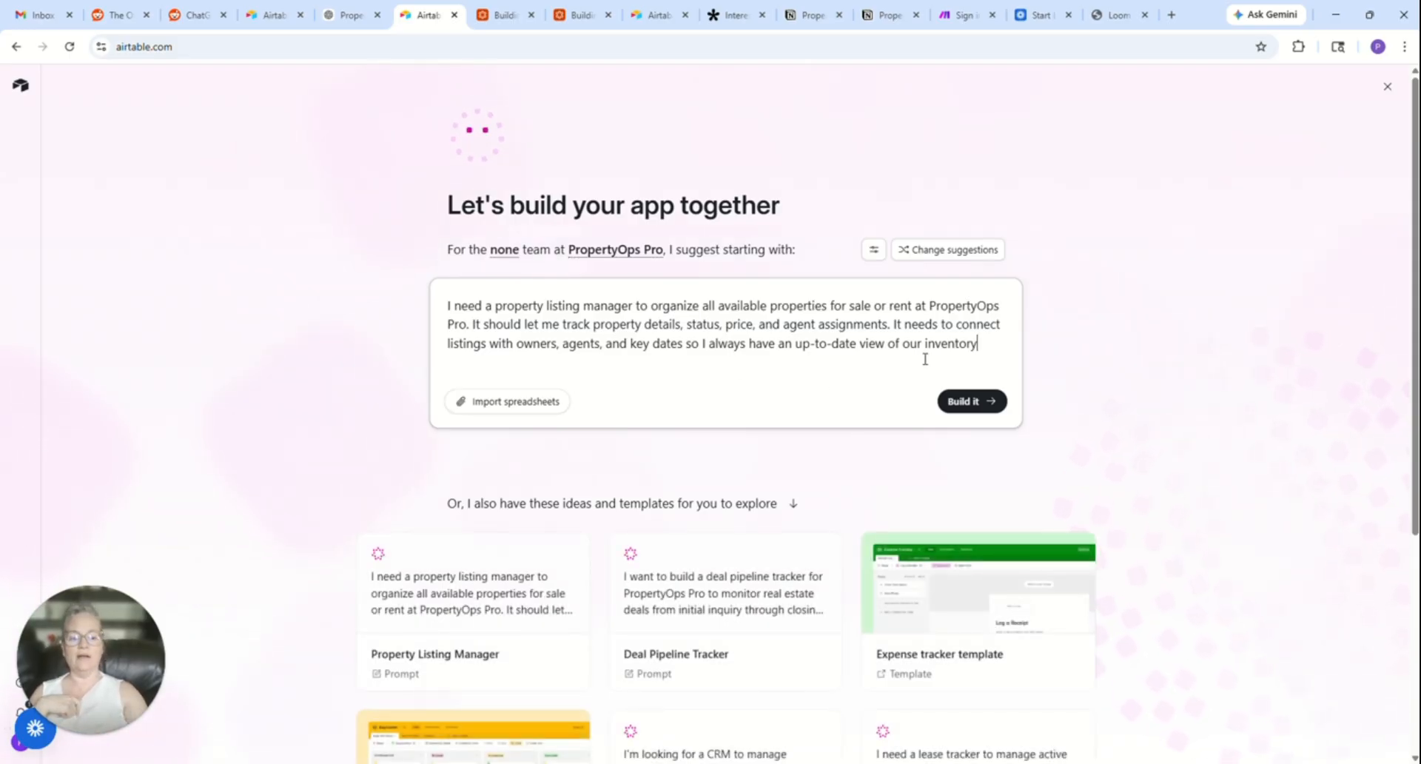
- Replace the suggested property listing manager prompt with the copied list of Leads table fields
{"action": "key", "text": "BackSpace"}
{"action": "key", "text": "BackSpace"}
{"action": "key", "text": "BackSpace"}
{"action": "key", "text": "BackSpace"}
{"action": "key", "text": "BackSpace"}
{"action": "key", "text": "BackSpace"}
{"action": "key", "text": "BackSpace"}
{"action": "key", "text": "BackSpace"}
{"action": "key", "text": "BackSpace"}
{"action": "key", "text": "BackSpace"}
{"action": "key", "text": "BackSpace"}
{"action": "key", "text": "BackSpace"}
{"action": "key", "text": "BackSpace"}
{"action": "key", "text": "BackSpace"}
{"action": "key", "text": "BackSpace"}
{"action": "key", "text": "BackSpace"}
{"action": "key", "text": "BackSpace"}
{"action": "key", "text": "BackSpace"}
{"action": "key", "text": "BackSpace"}
{"action": "key", "text": "BackSpace"}
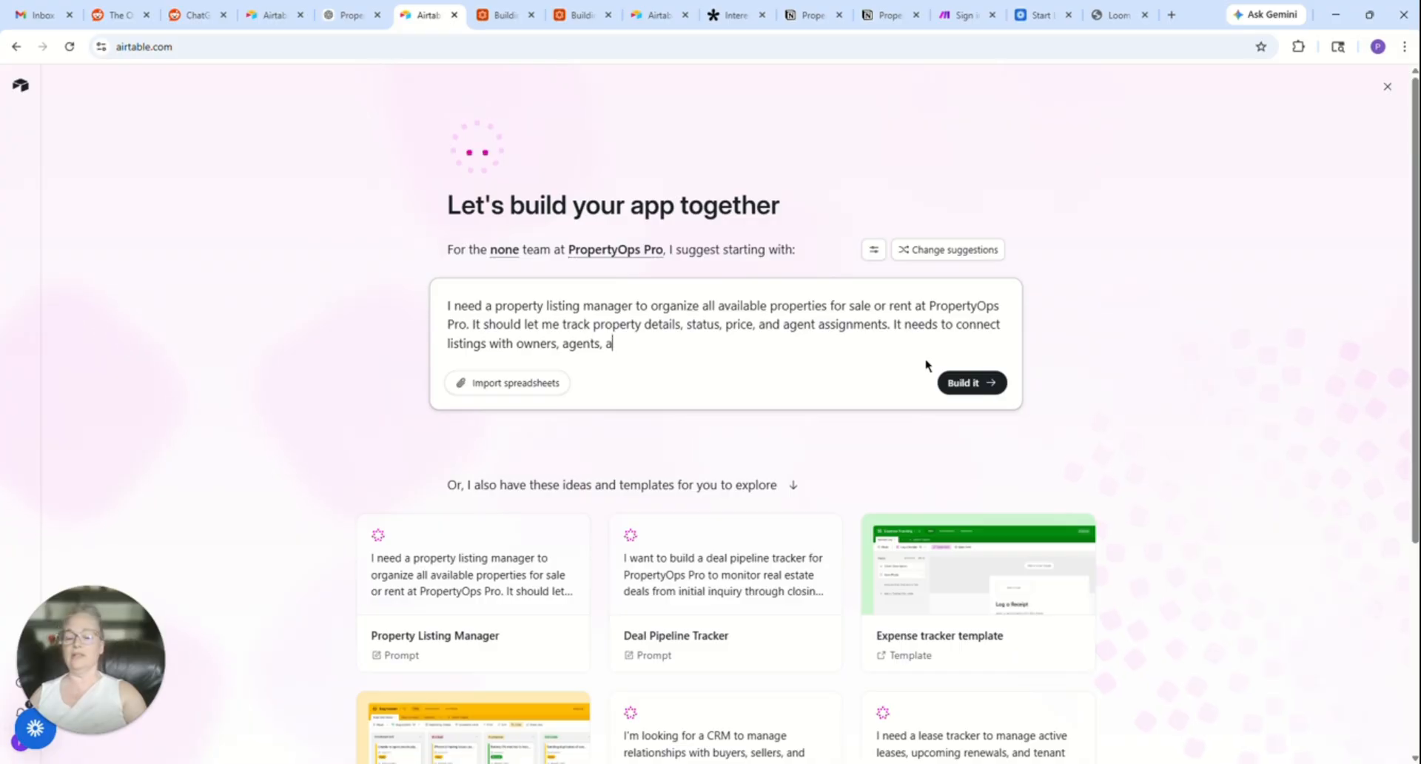
{"action": "key", "text": "BackSpace"}
{"action": "key", "text": "BackSpace"}
{"action": "key", "text": "BackSpace"}
{"action": "key", "text": "BackSpace"}
{"action": "key", "text": "BackSpace"}
{"action": "key", "text": "BackSpace"}
{"action": "key", "text": "BackSpace"}
{"action": "key", "text": "BackSpace"}
{"action": "key", "text": "BackSpace"}
{"action": "key", "text": "BackSpace"}
{"action": "key", "text": "BackSpace"}
{"action": "key", "text": "BackSpace"}
{"action": "key", "text": "BackSpace"}
{"action": "key", "text": "BackSpace"}
{"action": "key", "text": "BackSpace"}
{"action": "key", "text": "BackSpace"}
{"action": "key", "text": "BackSpace"}
{"action": "key", "text": "BackSpace"}
{"action": "key", "text": "BackSpace"}
{"action": "key", "text": "BackSpace"}
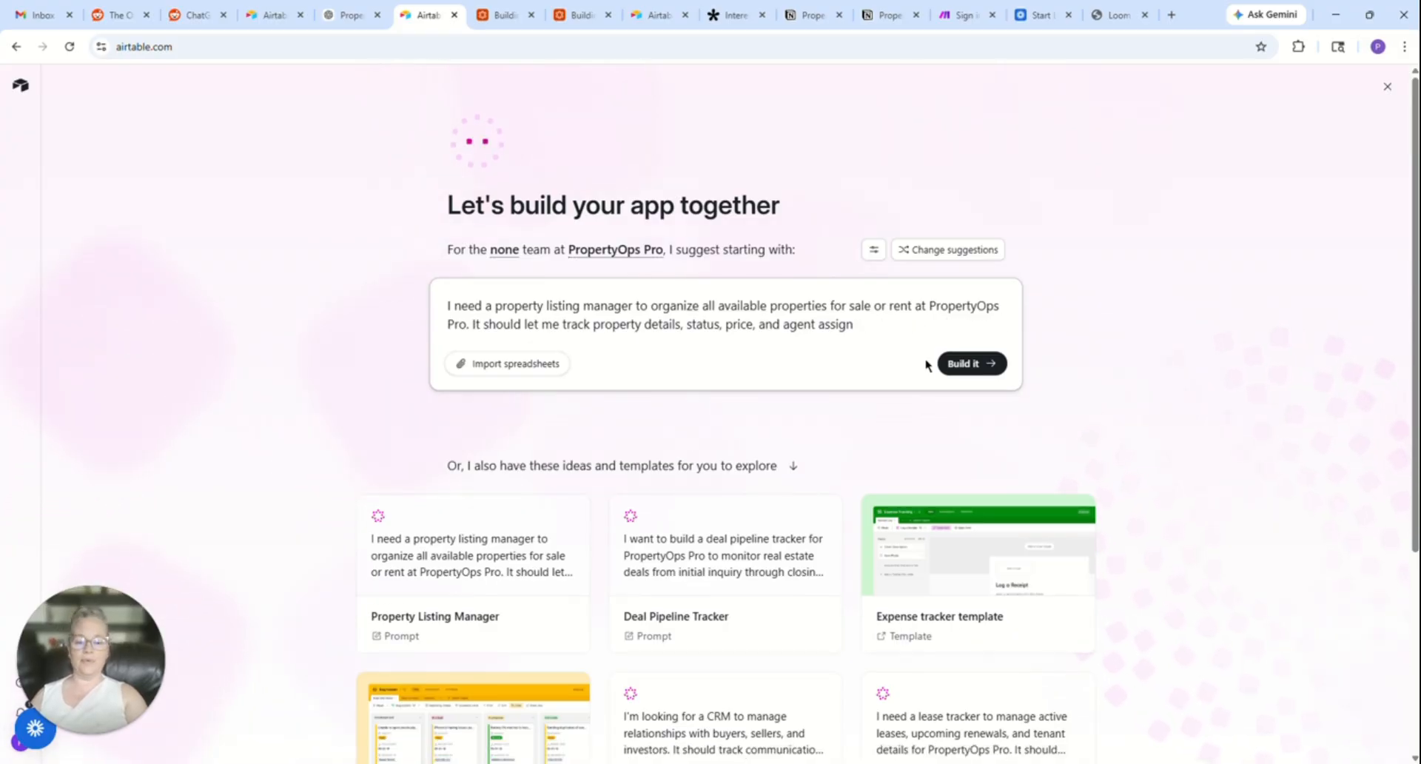
{"action": "key", "text": "BackSpace"}
{"action": "key", "text": "BackSpace"}
{"action": "key", "text": "BackSpace"}
{"action": "key", "text": "BackSpace"}
{"action": "key", "text": "BackSpace"}
{"action": "key", "text": "BackSpace"}
{"action": "key", "text": "BackSpace"}
{"action": "key", "text": "BackSpace"}
{"action": "key", "text": "BackSpace"}
{"action": "key", "text": "BackSpace"}
{"action": "key", "text": "BackSpace"}
{"action": "key", "text": "BackSpace"}
{"action": "key", "text": "BackSpace"}
{"action": "key", "text": "BackSpace"}
{"action": "key", "text": "BackSpace"}
{"action": "key", "text": "BackSpace"}
{"action": "key", "text": "BackSpace"}
{"action": "key", "text": "BackSpace"}
{"action": "key", "text": "BackSpace"}
{"action": "key", "text": "BackSpace"}
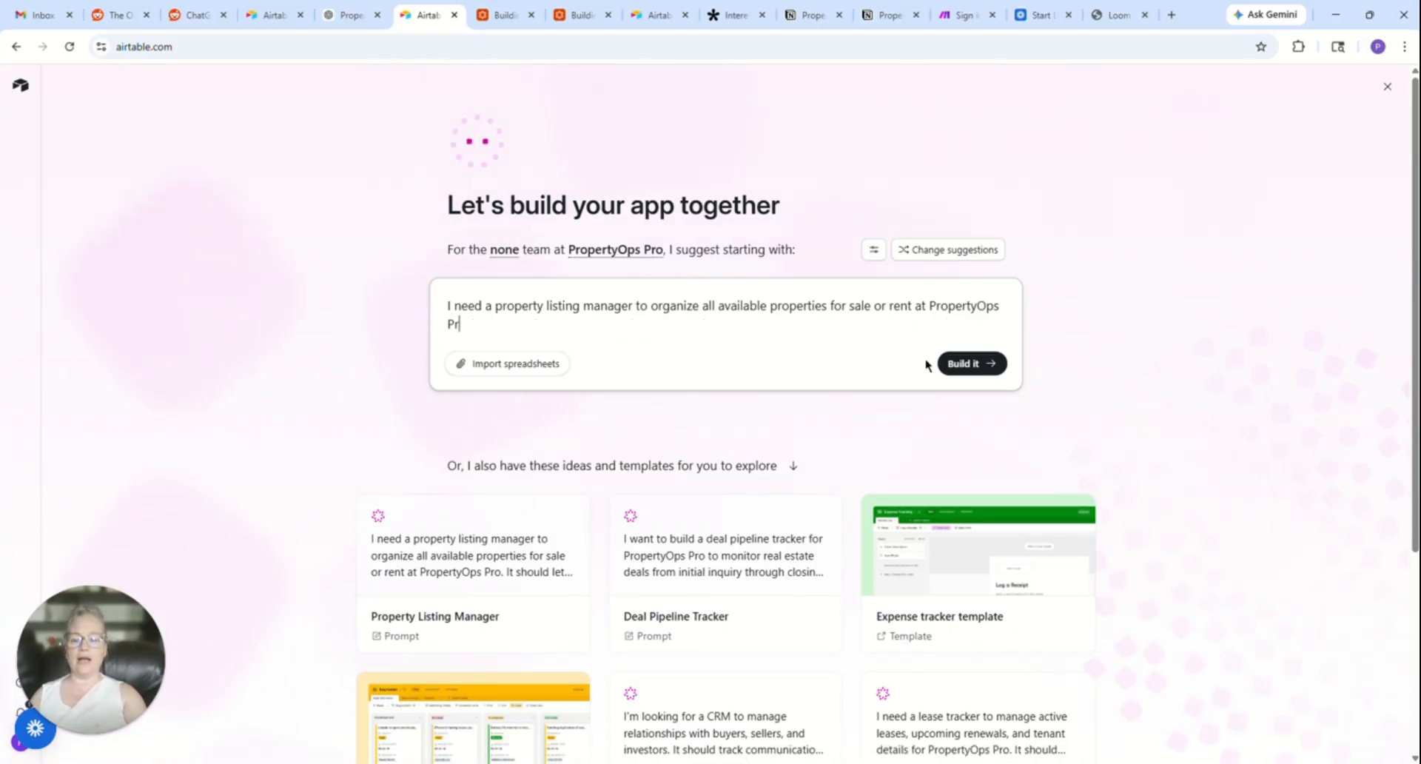
{"action": "key", "text": "BackSpace"}
{"action": "key", "text": "BackSpace"}
{"action": "key", "text": "BackSpace"}
{"action": "key", "text": "BackSpace"}
{"action": "key", "text": "BackSpace"}
{"action": "key", "text": "BackSpace"}
{"action": "key", "text": "BackSpace"}
{"action": "key", "text": "BackSpace"}
{"action": "key", "text": "BackSpace"}
{"action": "key", "text": "BackSpace"}
{"action": "key", "text": "BackSpace"}
{"action": "key", "text": "BackSpace"}
{"action": "key", "text": "BackSpace"}
{"action": "key", "text": "BackSpace"}
{"action": "key", "text": "BackSpace"}
{"action": "key", "text": "BackSpace"}
{"action": "key", "text": "BackSpace"}
{"action": "key", "text": "BackSpace"}
{"action": "key", "text": "BackSpace"}
{"action": "key", "text": "BackSpace"}
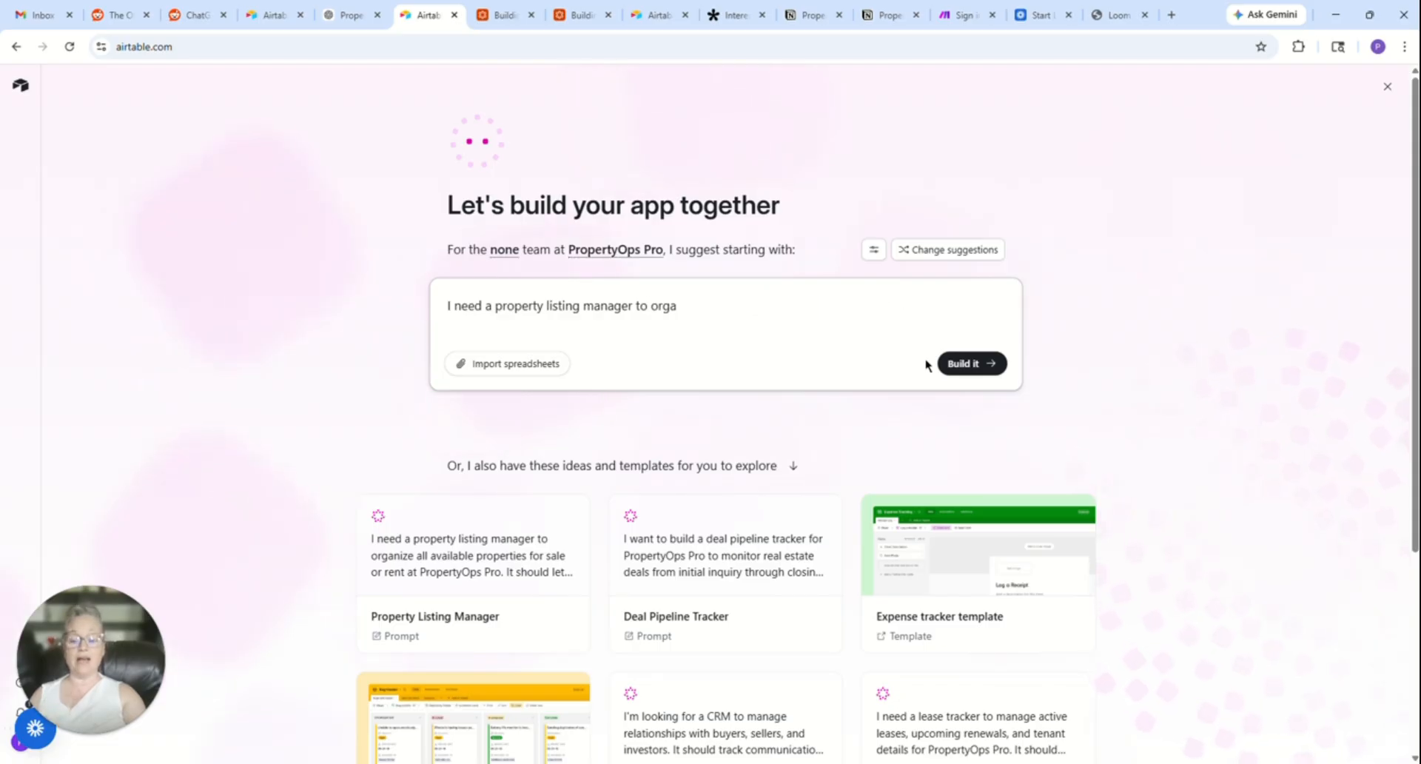
{"action": "key", "text": "BackSpace"}
{"action": "key", "text": "BackSpace"}
{"action": "key", "text": "BackSpace"}
{"action": "key", "text": "BackSpace"}
{"action": "key", "text": "BackSpace"}
{"action": "key", "text": "BackSpace"}
{"action": "key", "text": "BackSpace"}
{"action": "key", "text": "BackSpace"}
{"action": "key", "text": "BackSpace"}
{"action": "key", "text": "BackSpace"}
{"action": "key", "text": "BackSpace"}
{"action": "key", "text": "BackSpace"}
{"action": "key", "text": "BackSpace"}
{"action": "key", "text": "BackSpace"}
{"action": "key", "text": "BackSpace"}
{"action": "key", "text": "BackSpace"}
{"action": "key", "text": "BackSpace"}
{"action": "key", "text": "BackSpace"}
{"action": "key", "text": "BackSpace"}
{"action": "key", "text": "BackSpace"}
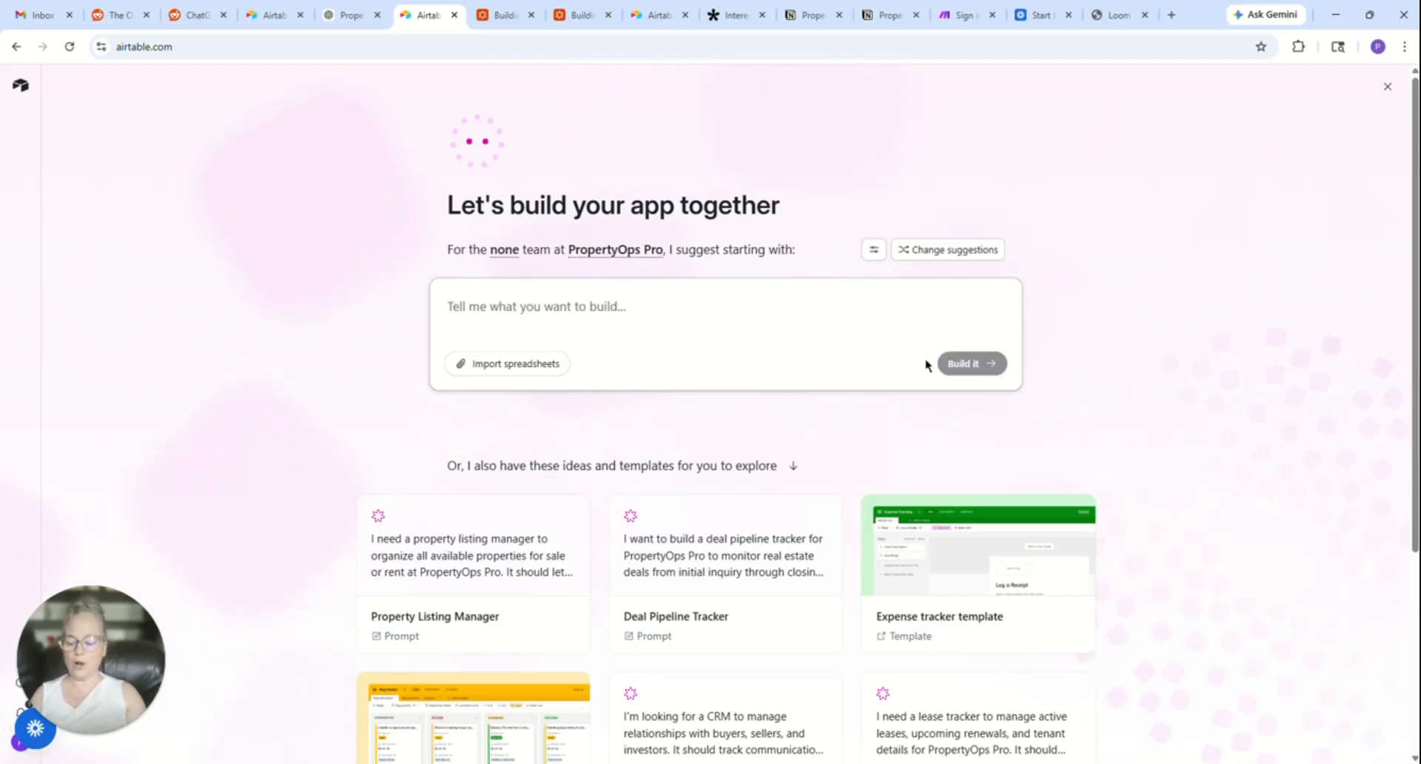
{"action": "key", "text": "ctrl+v"}
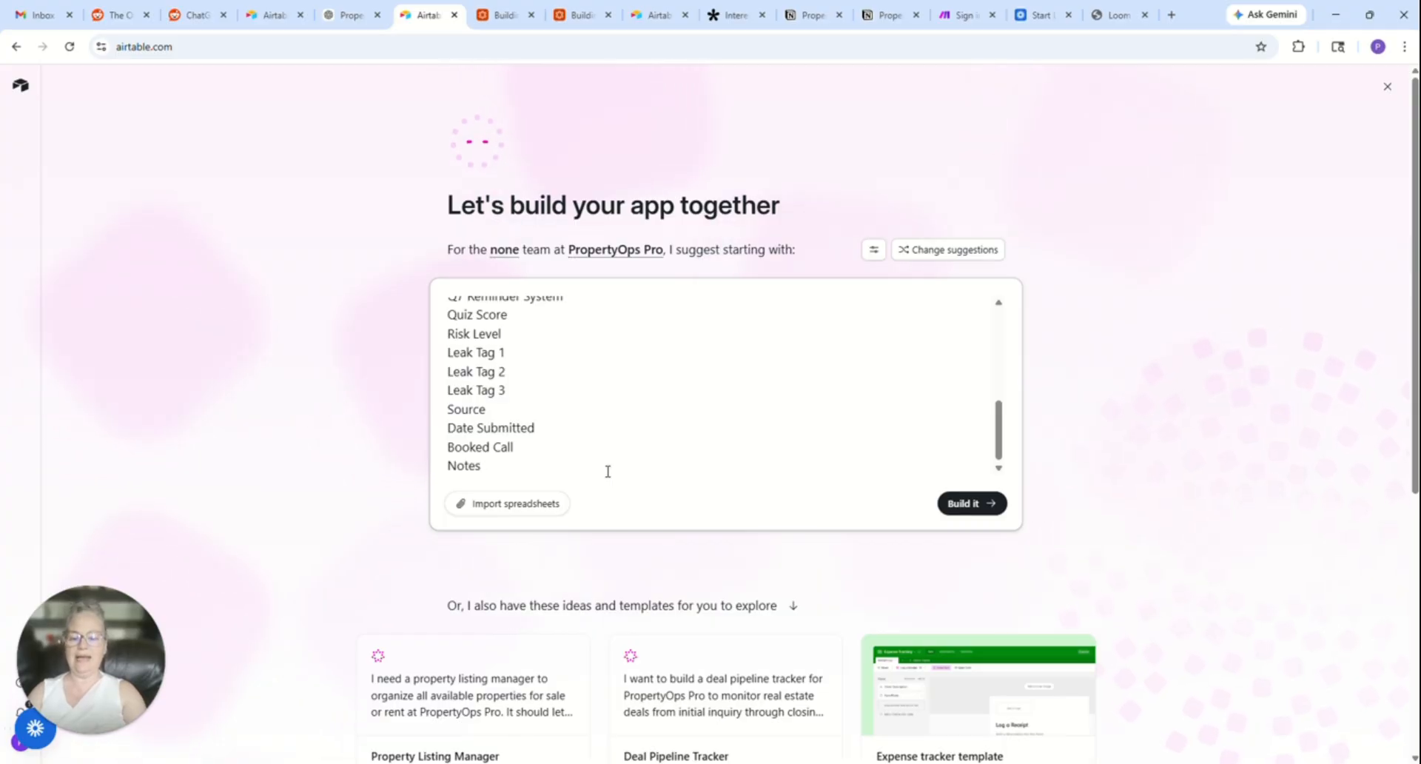
- Append "ask any clarifing questions" to the end of the field list prompt and submit it to Omni
{"action": "type", "text": "ss"}
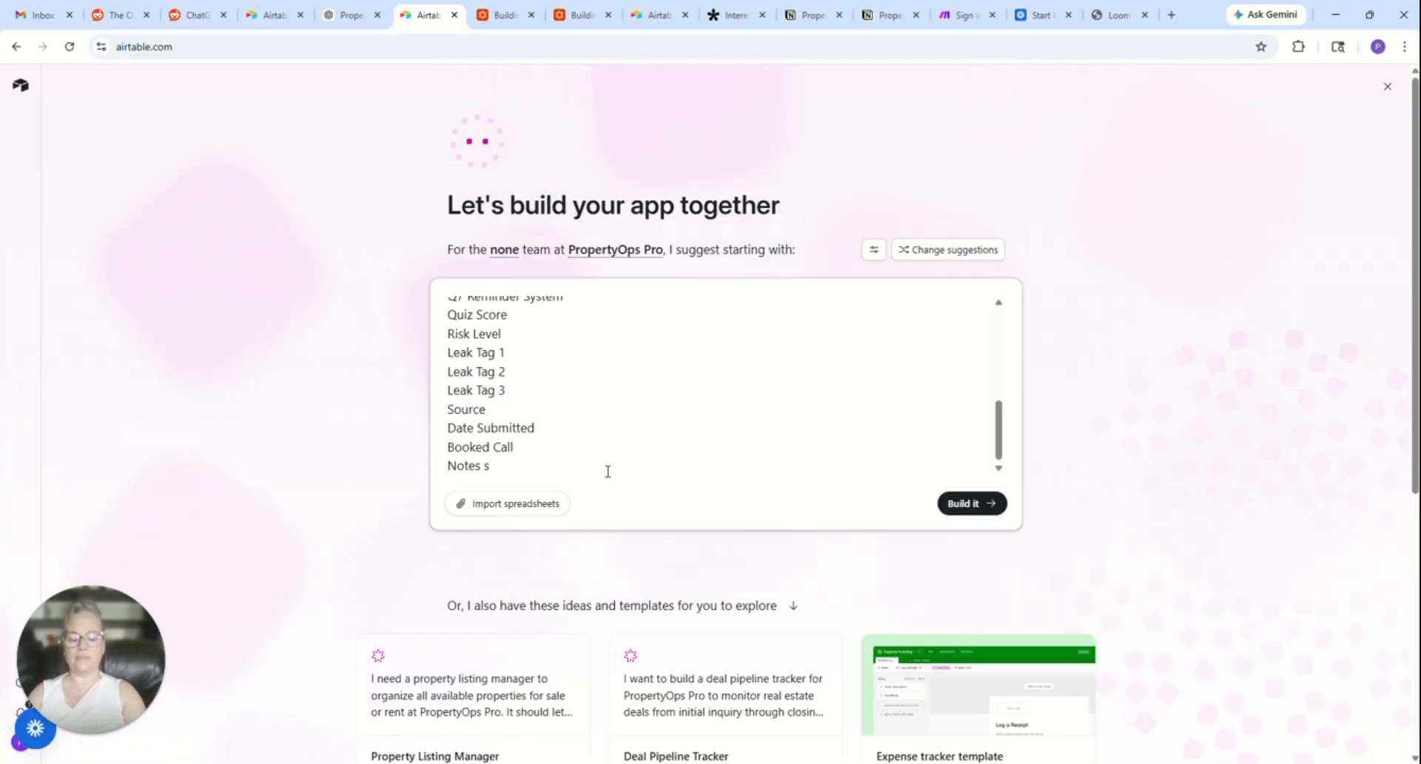
{"action": "key", "text": "BackSpace"}
{"action": "type", "text": "ask"}
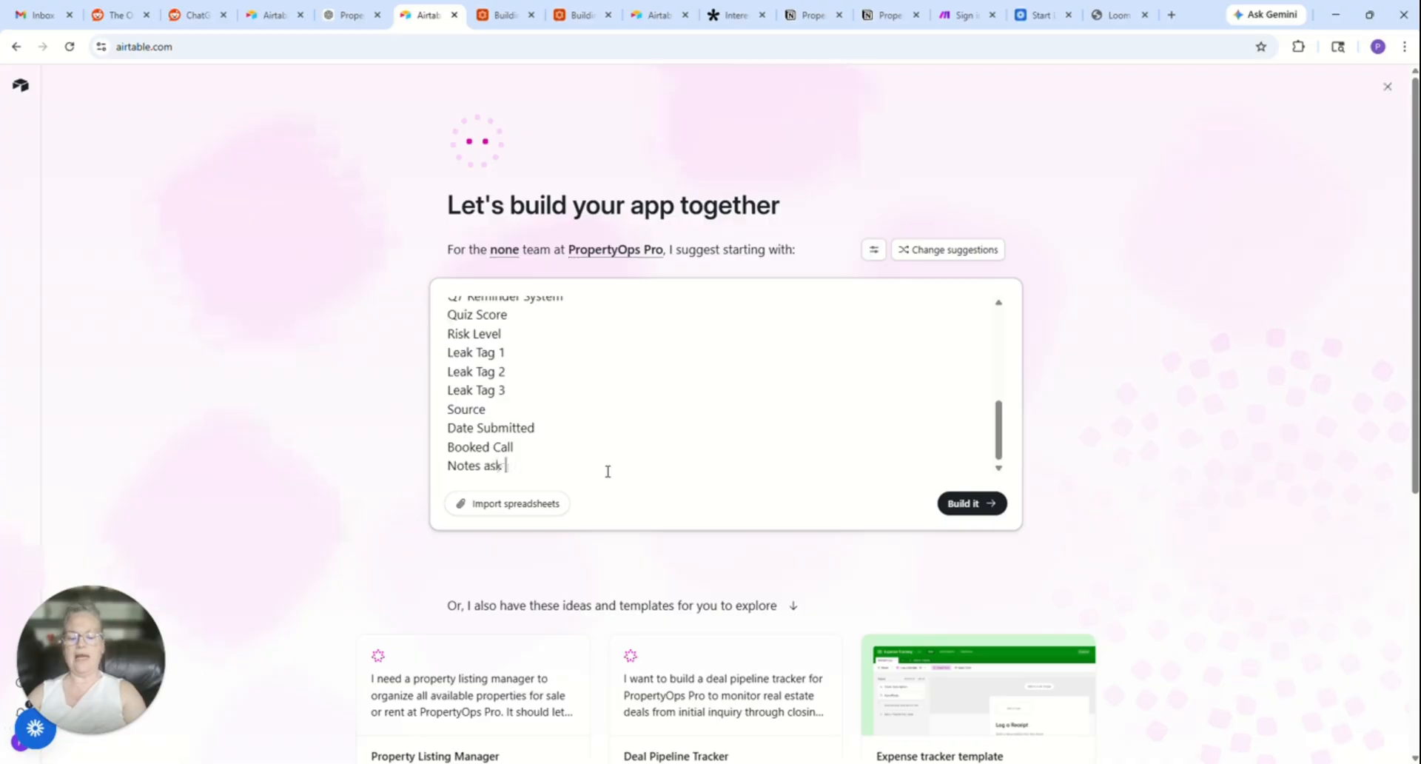
{"action": "type", "text": " and"}
{"action": "key", "text": "BackSpace"}
{"action": "type", "text": "ny "}
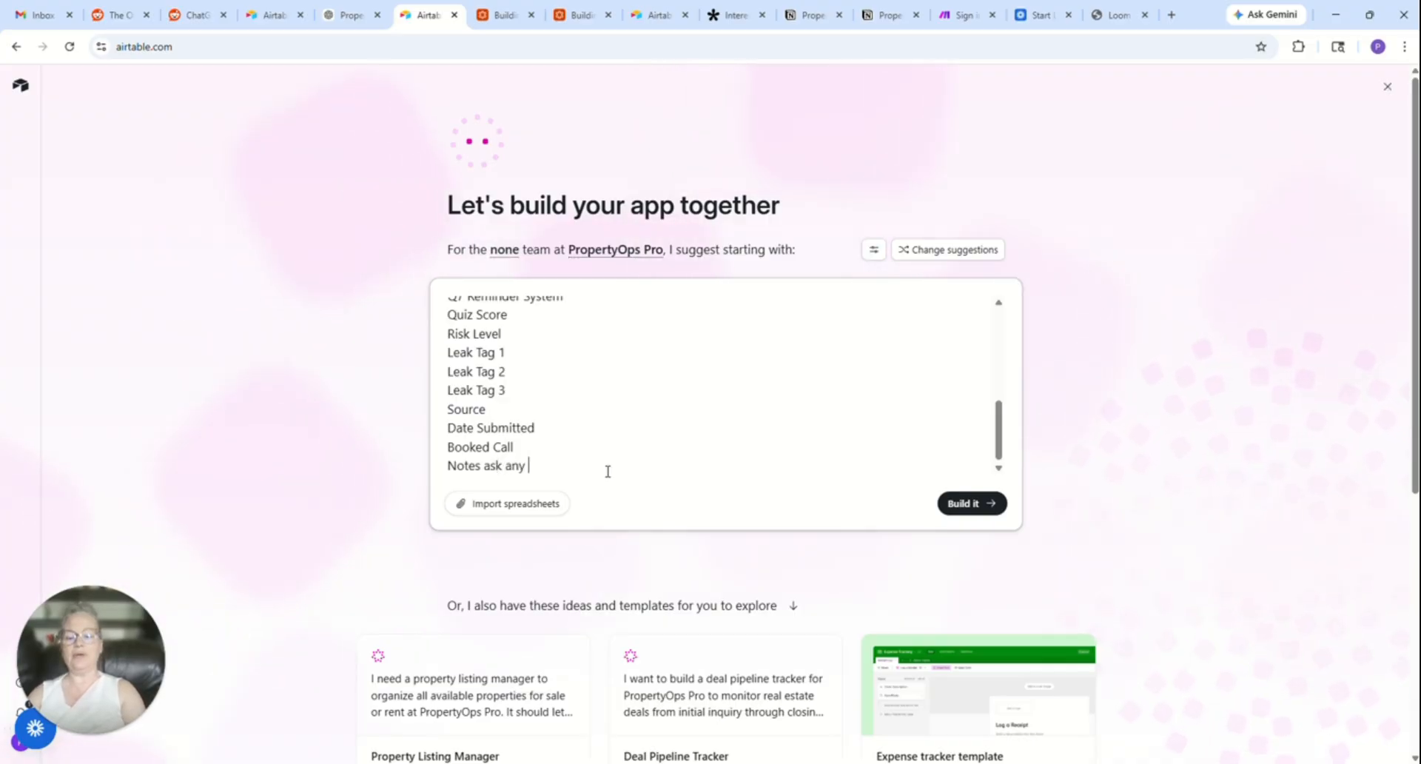
{"action": "type", "text": "clar"}
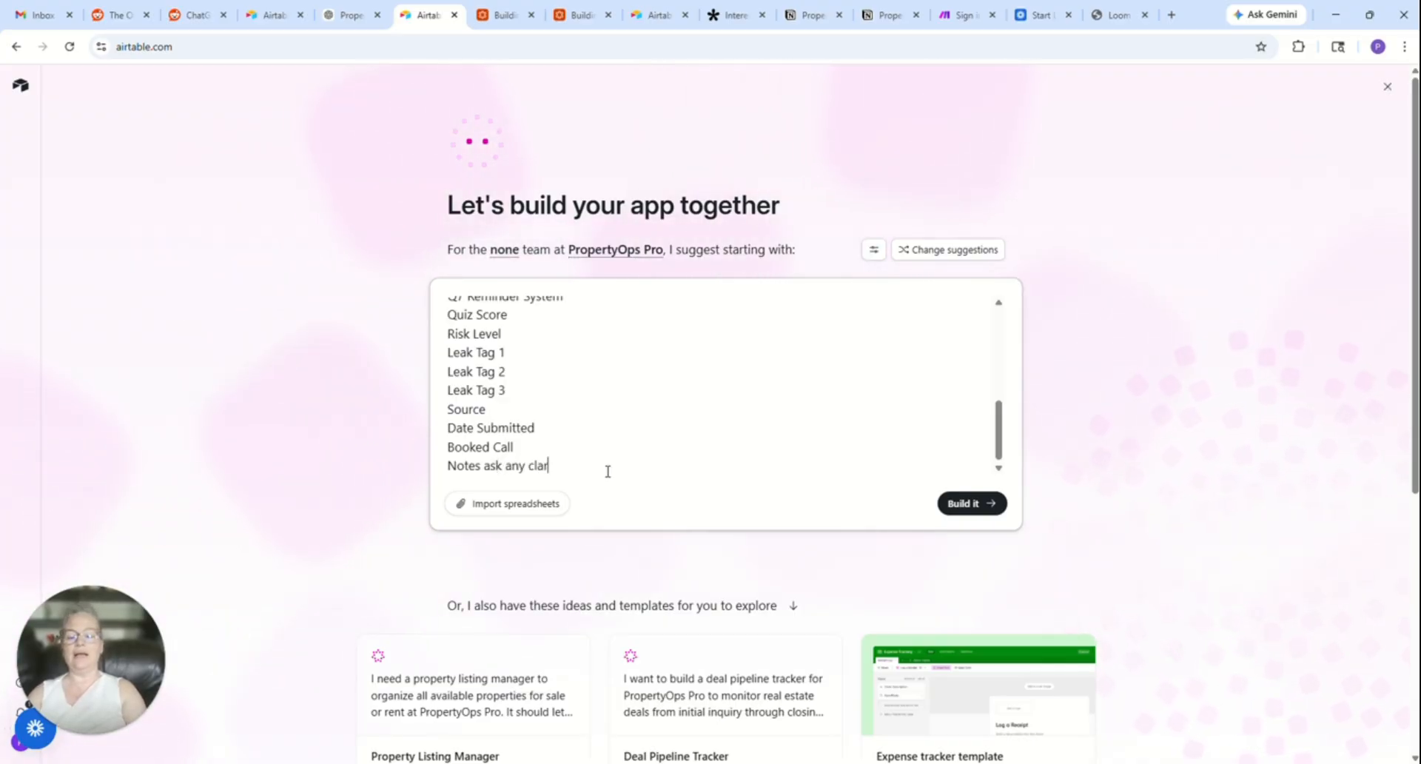
{"action": "type", "text": "ifing q"}
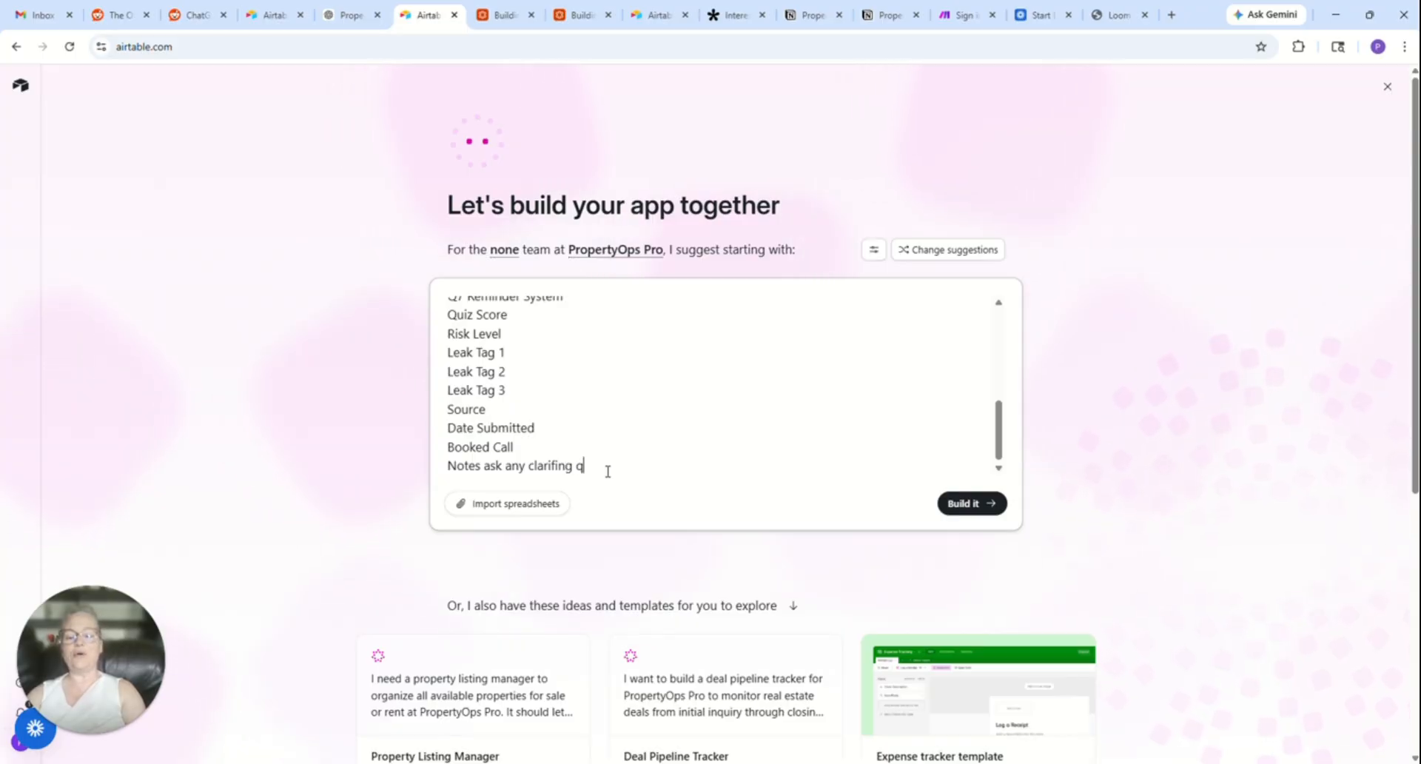
{"action": "type", "text": "uestions"}
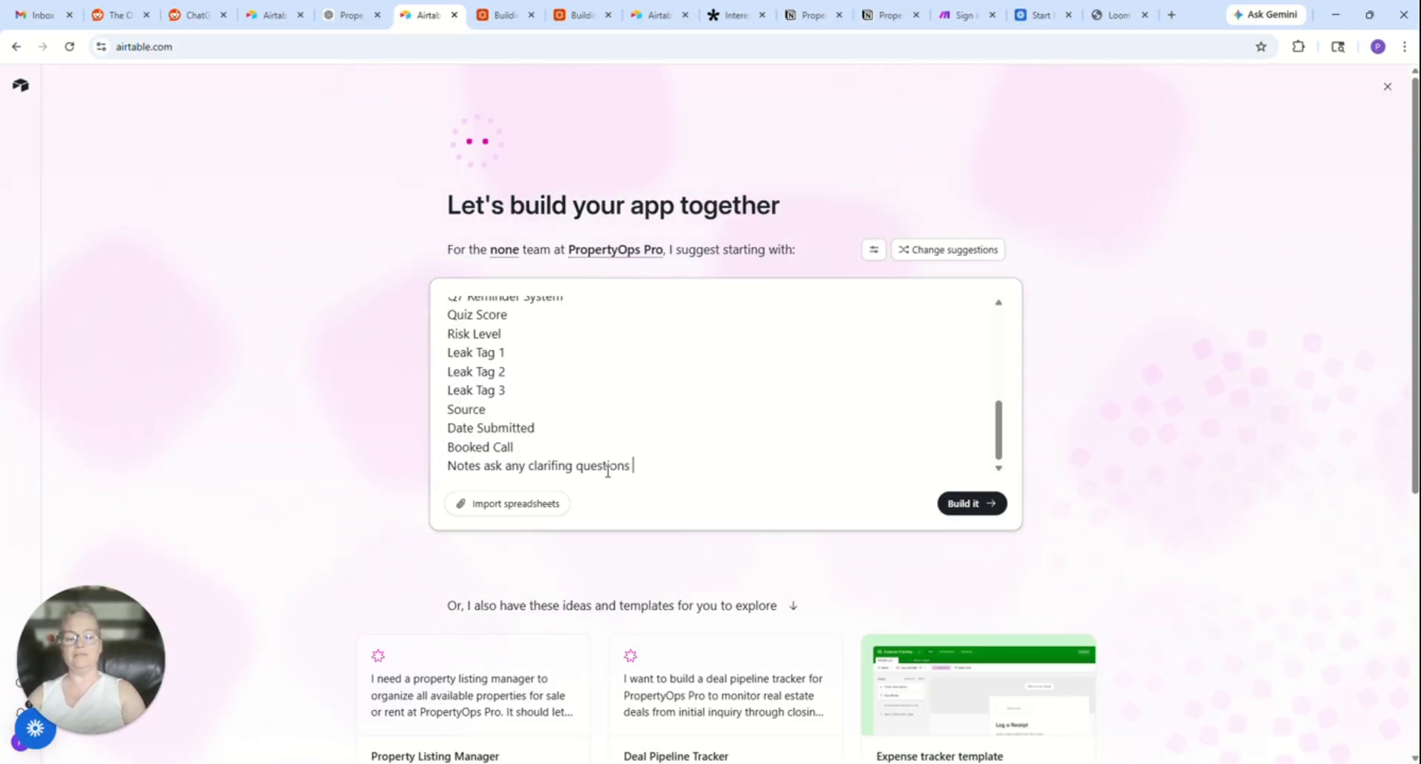
{"action": "left_click", "coordinate": [973, 504]}
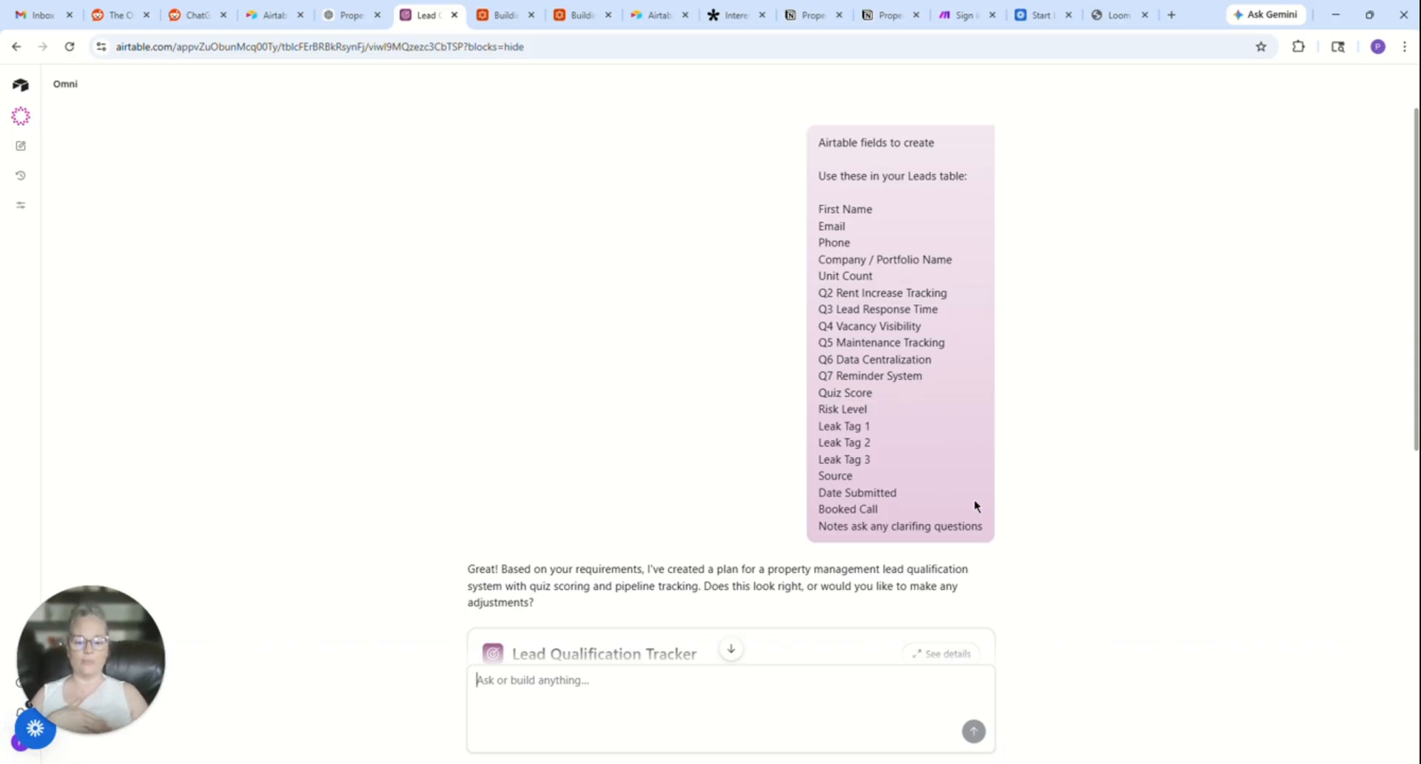
- Expand the details of the proposed Lead Qualification Tracker plan, review them, and have Omni build the app
{"action": "scroll", "coordinate": [612, 429], "scroll_direction": "down", "scroll_amount": 4}
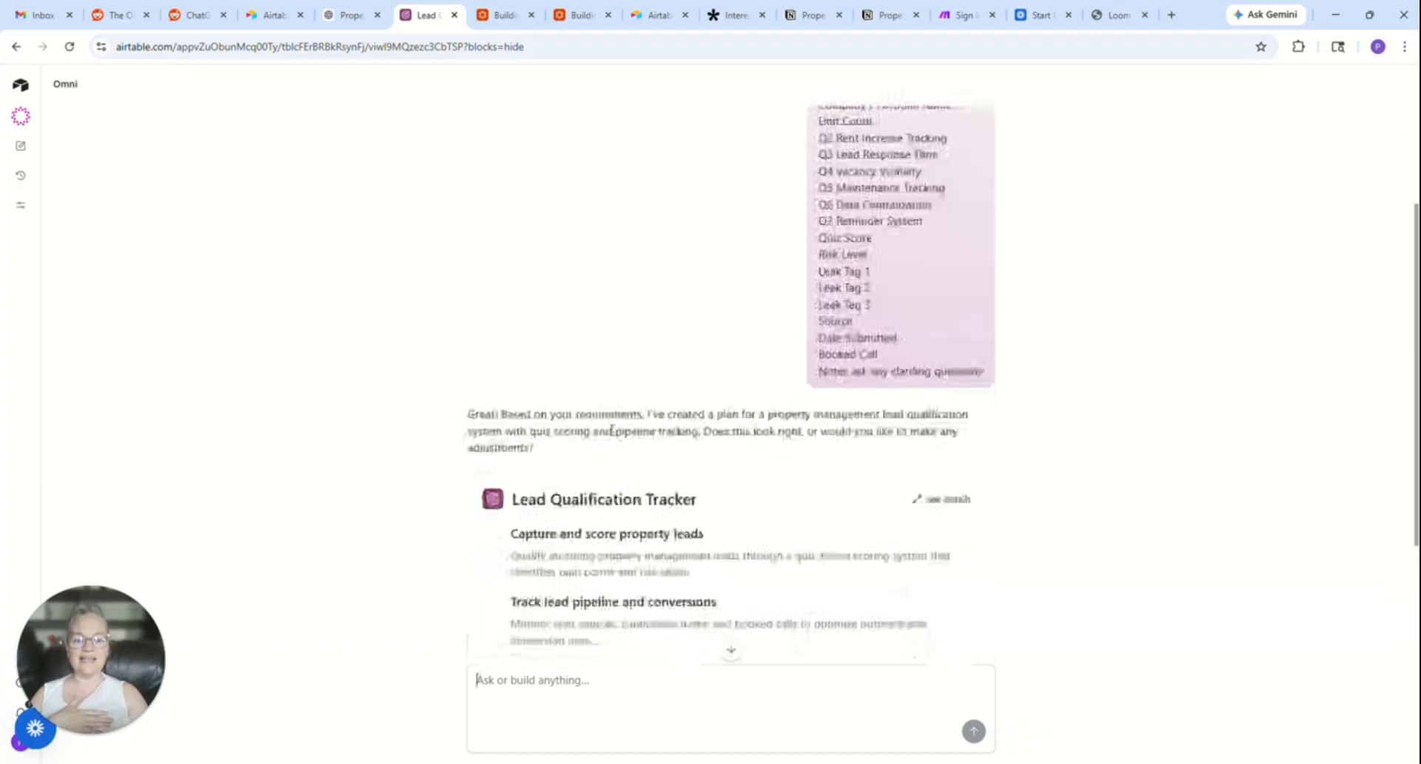
{"action": "scroll", "coordinate": [611, 429], "scroll_direction": "down", "scroll_amount": 1}
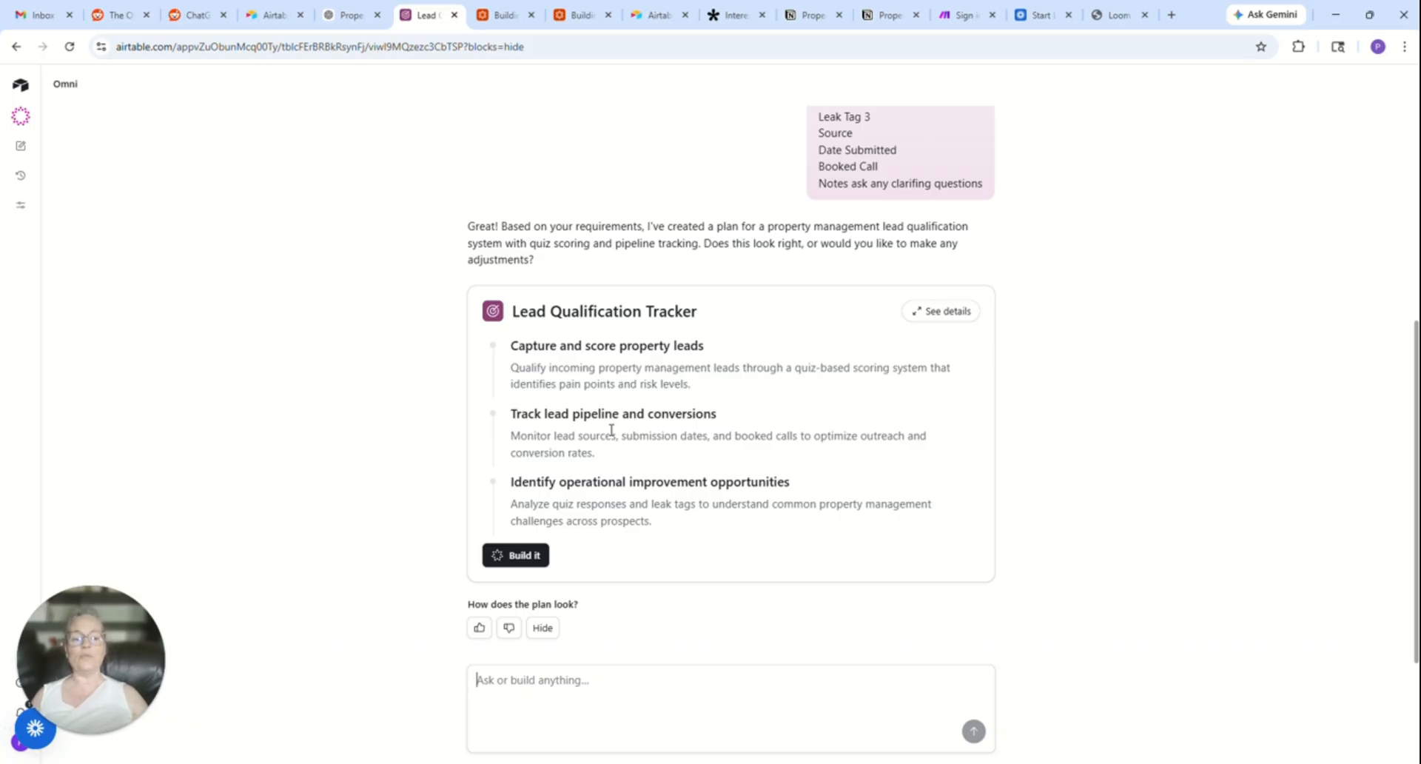
{"action": "left_click", "coordinate": [934, 312]}
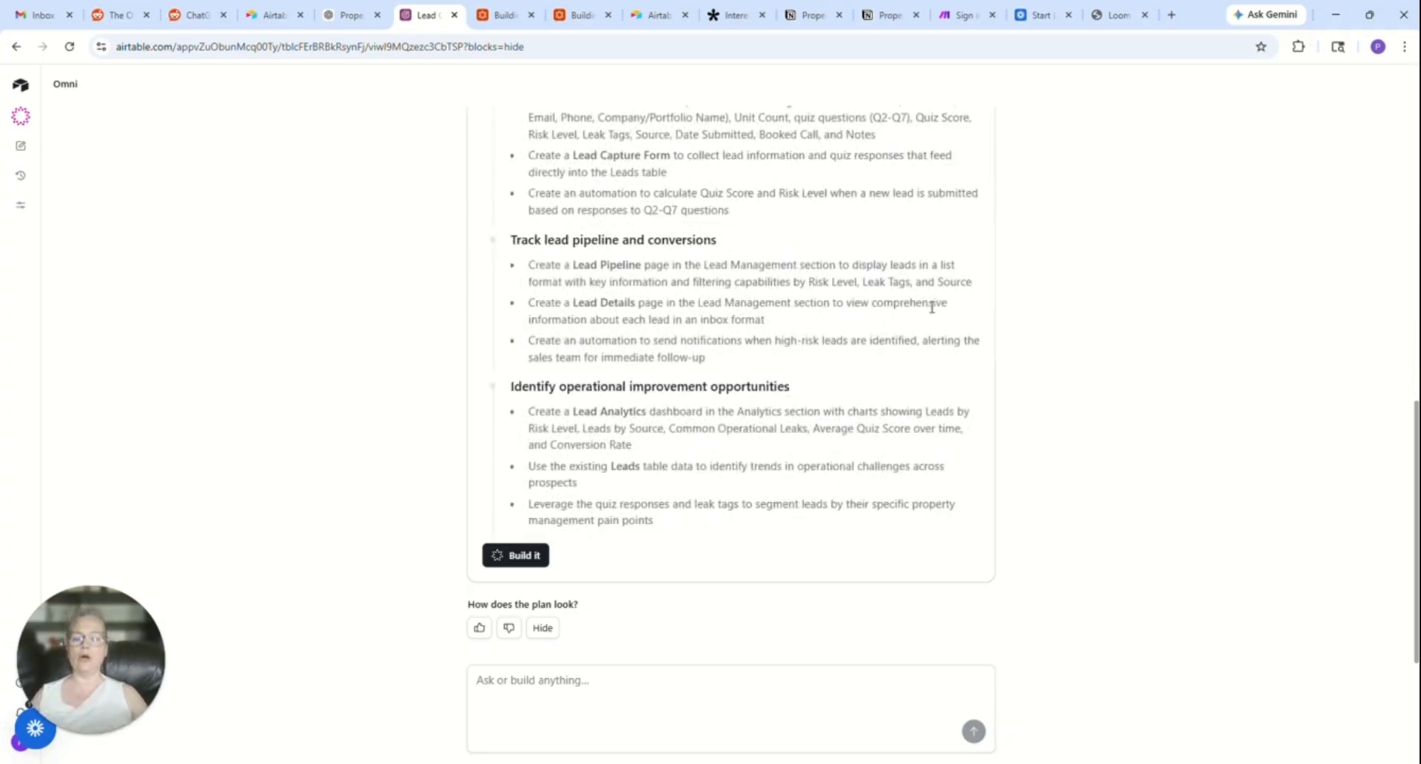
{"action": "scroll", "coordinate": [932, 307], "scroll_direction": "up", "scroll_amount": 4}
{"action": "scroll", "coordinate": [933, 311], "scroll_direction": "down", "scroll_amount": 2}
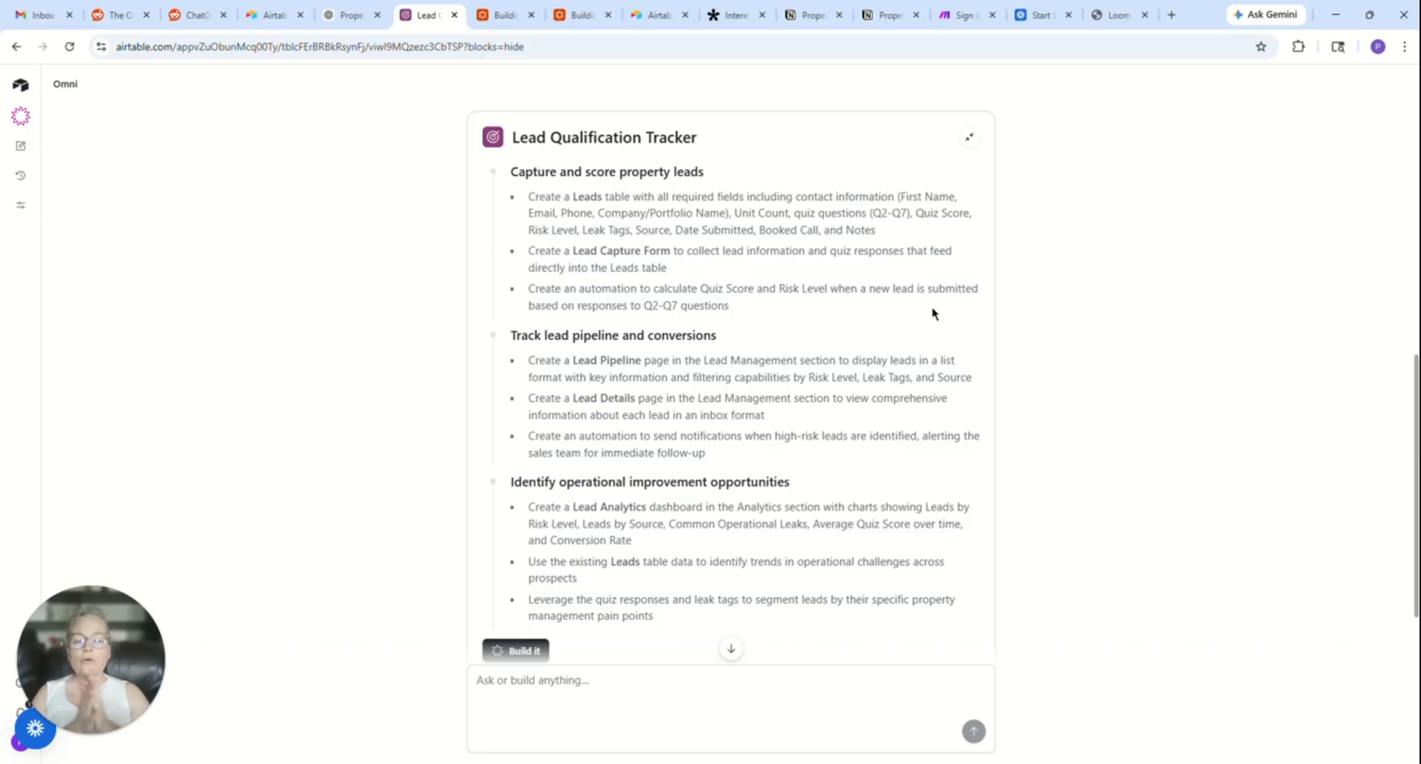
{"action": "scroll", "coordinate": [932, 313], "scroll_direction": "down", "scroll_amount": 2}
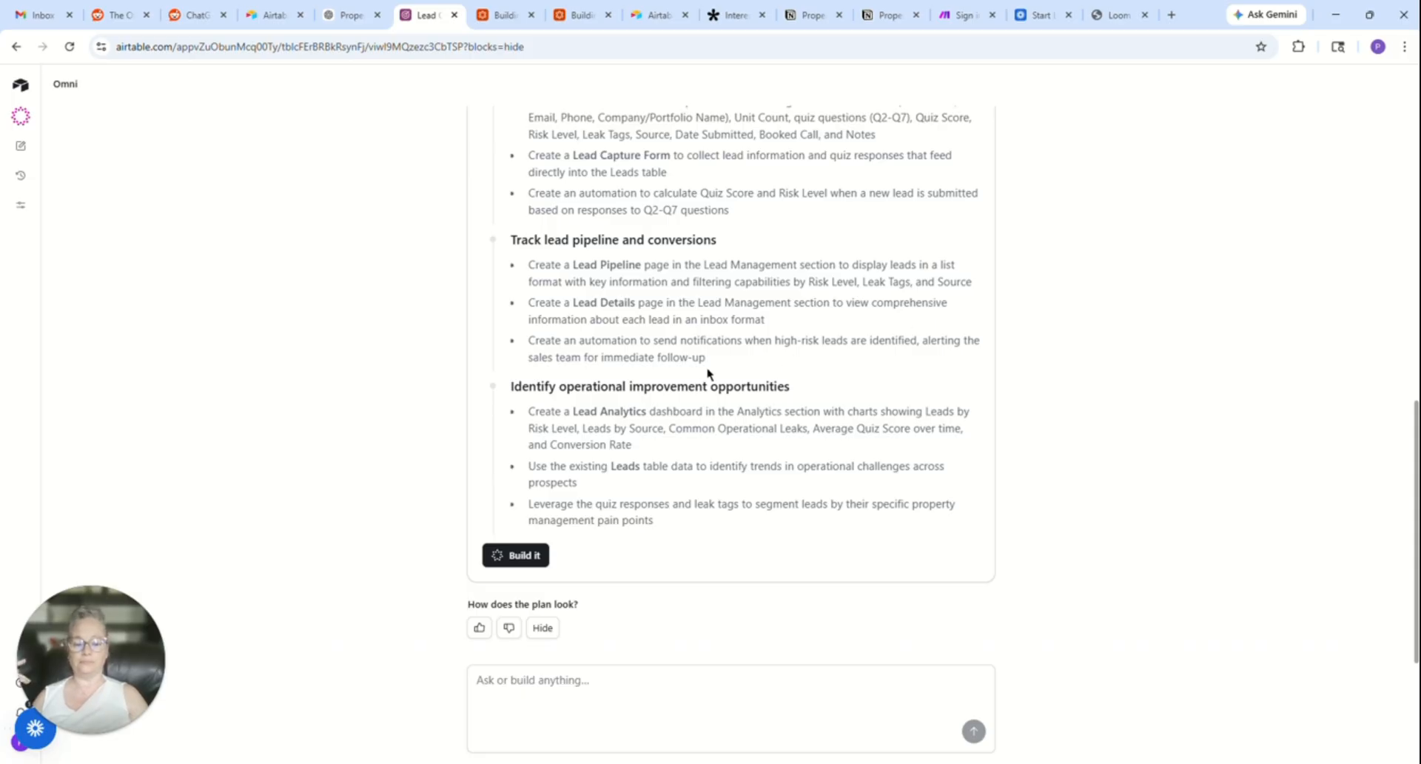
{"action": "left_click", "coordinate": [522, 557]}
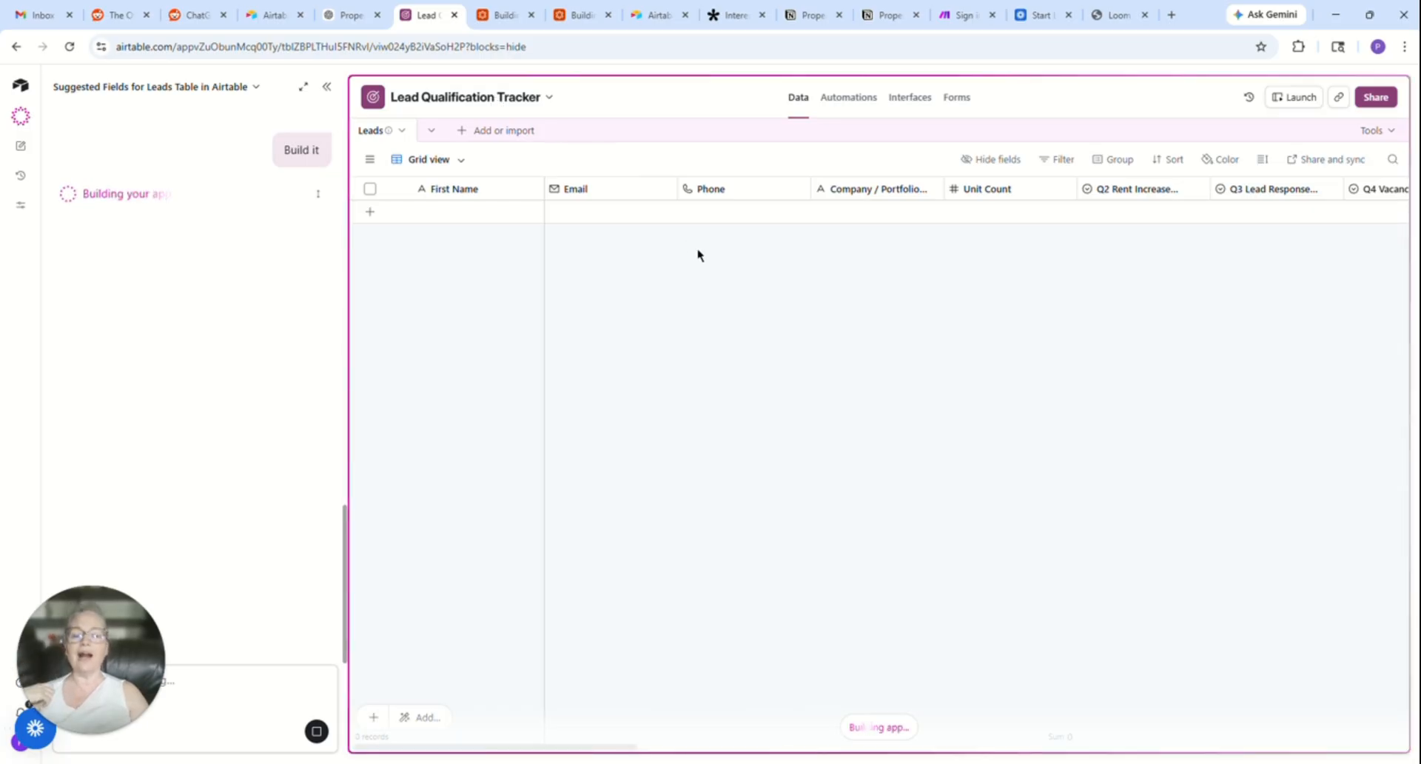
{"action": "scroll", "coordinate": [714, 260], "scroll_direction": "right", "scroll_amount": 2}
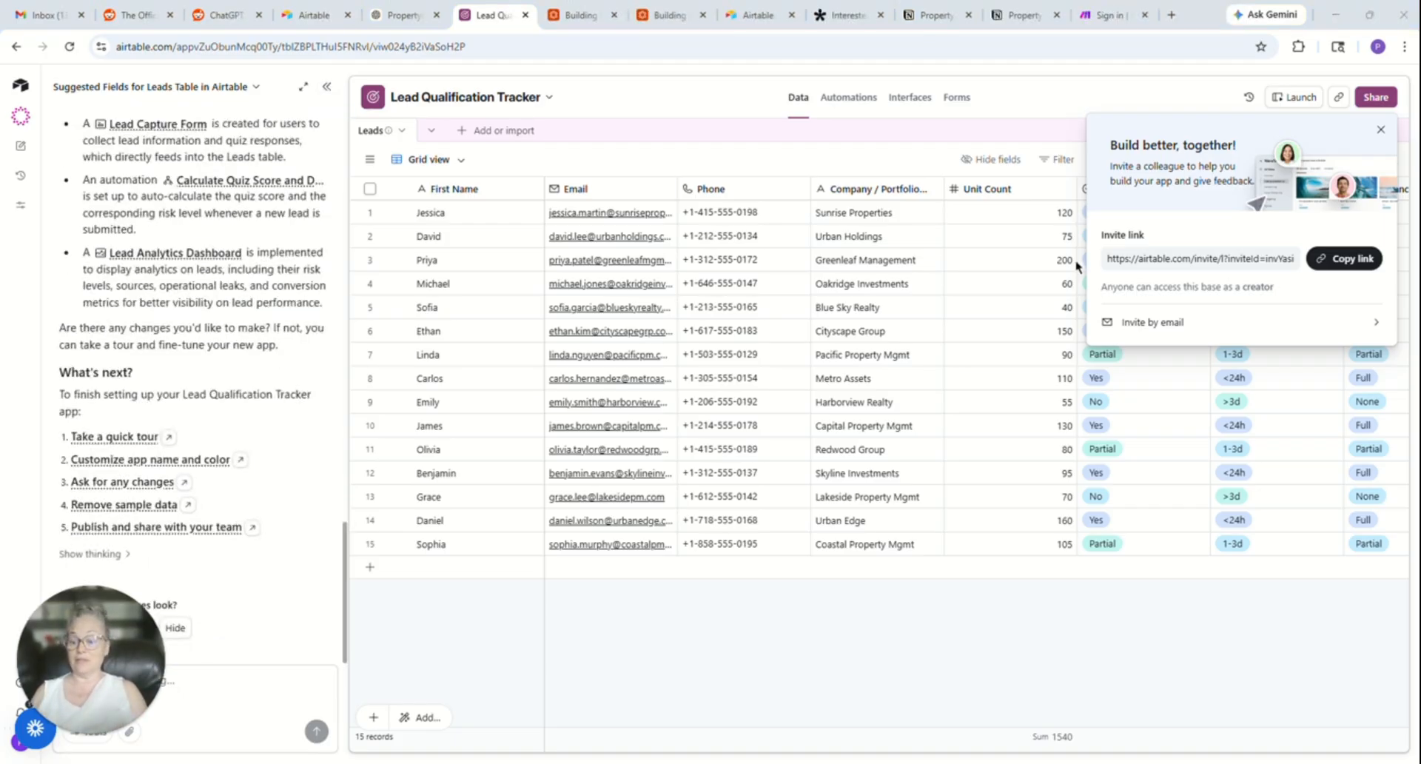
- Dismiss the colleague invitation and have Omni remove the sample data suggested under "What's next?"
{"action": "left_click", "coordinate": [1382, 131]}
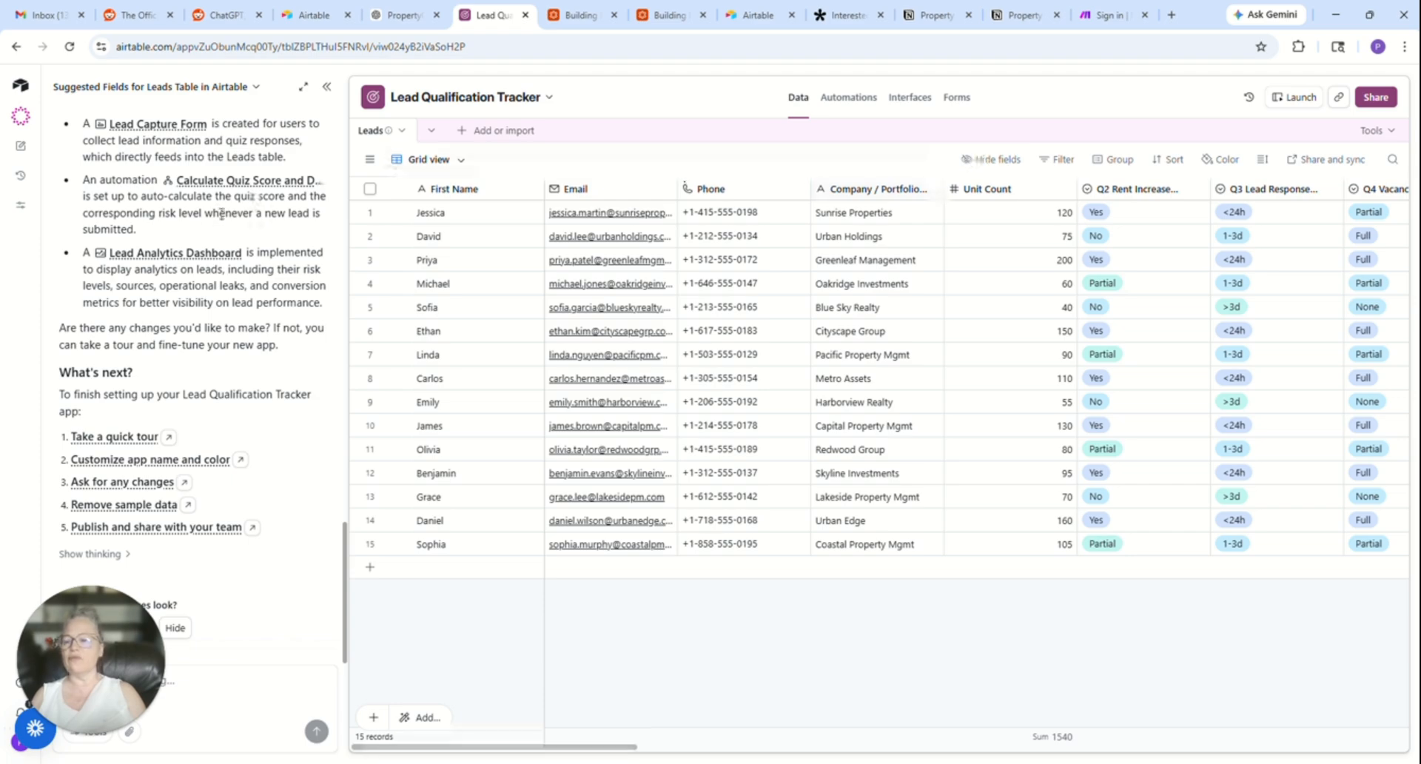
{"action": "scroll", "coordinate": [179, 268], "scroll_direction": "up", "scroll_amount": 3}
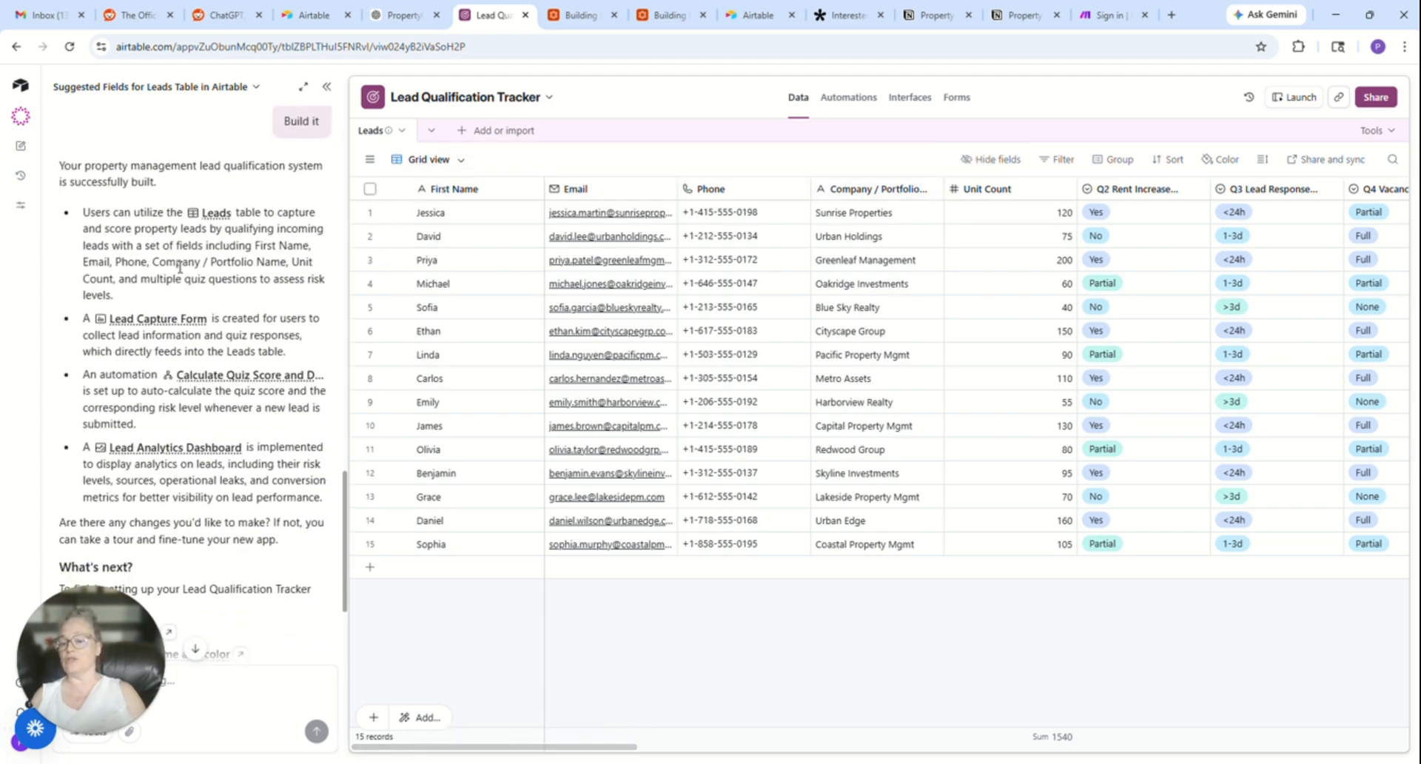
{"action": "scroll", "coordinate": [179, 268], "scroll_direction": "down", "scroll_amount": 1}
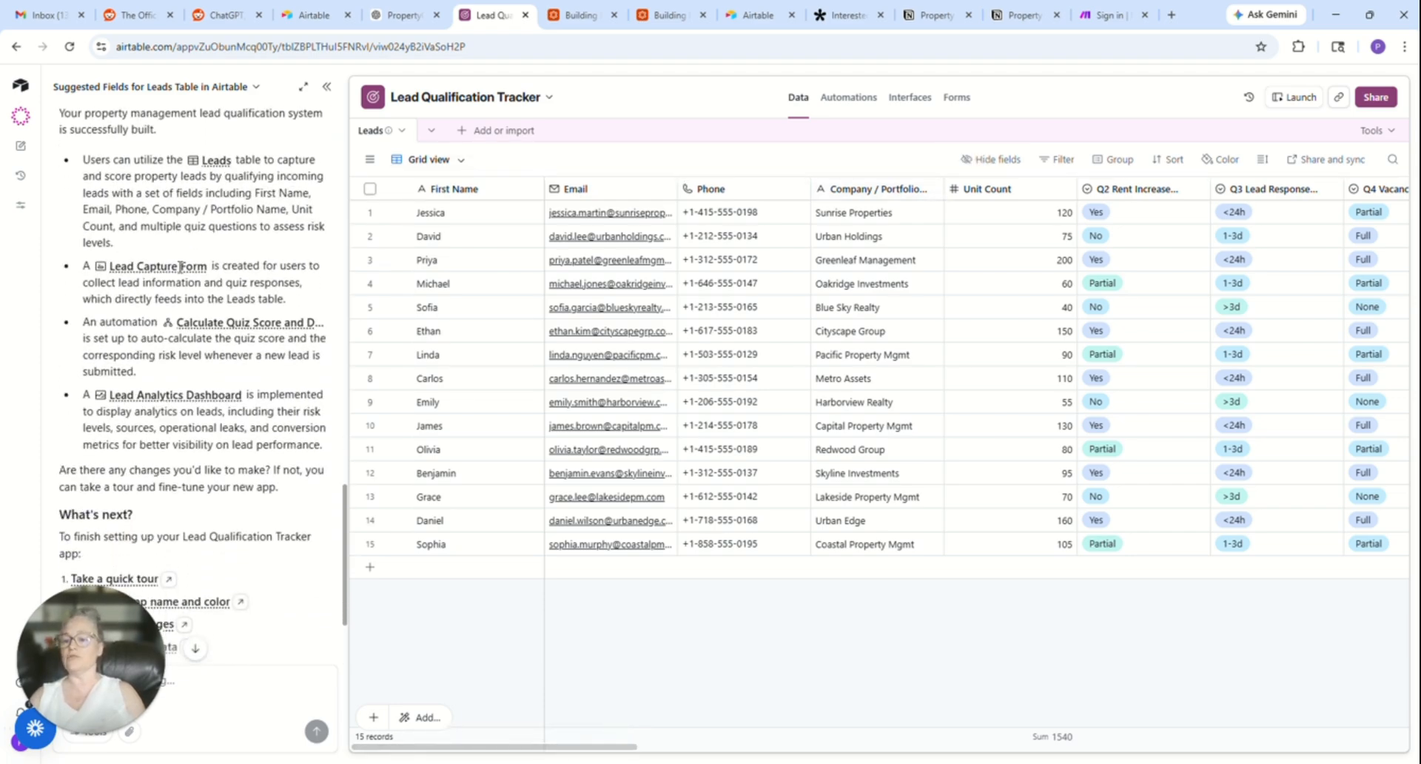
{"action": "scroll", "coordinate": [180, 266], "scroll_direction": "down", "scroll_amount": 3}
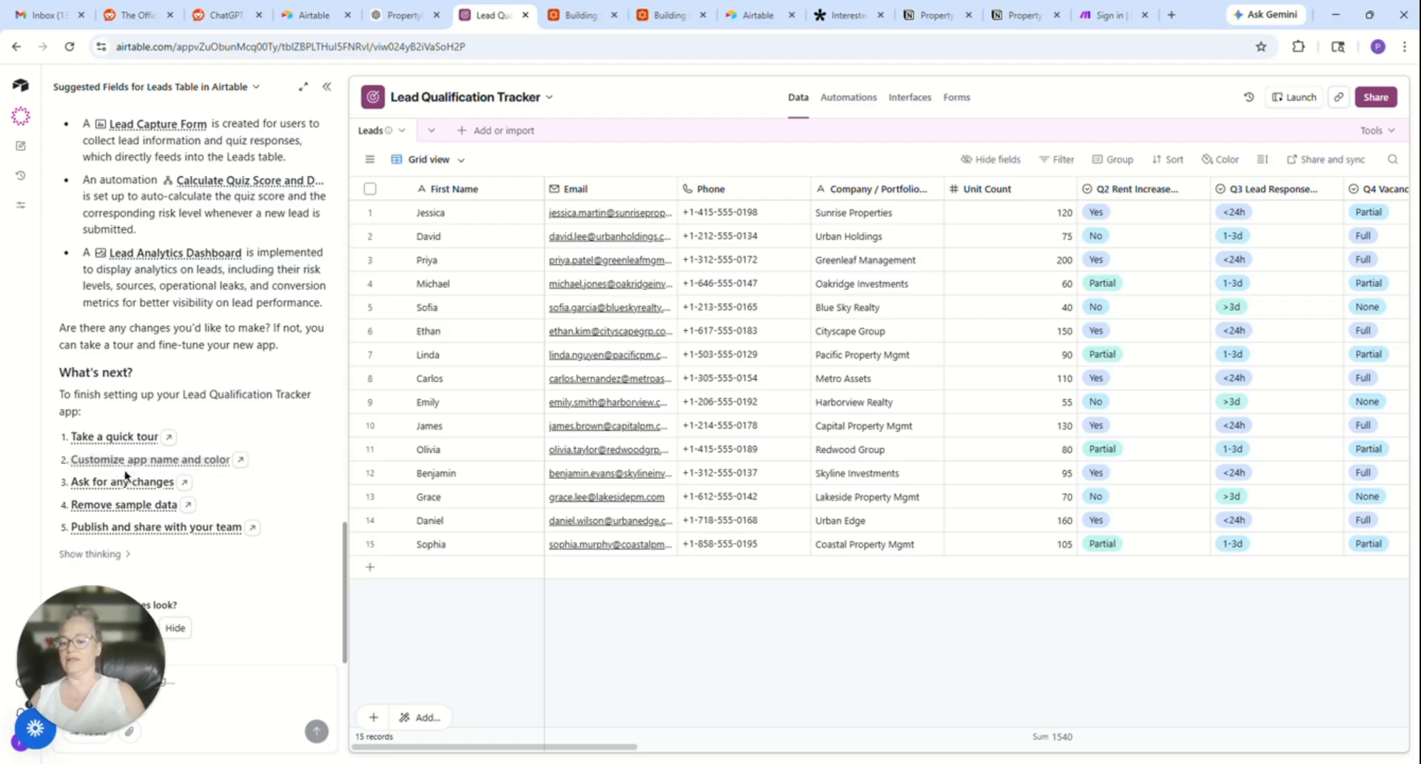
{"action": "left_click", "coordinate": [167, 506]}
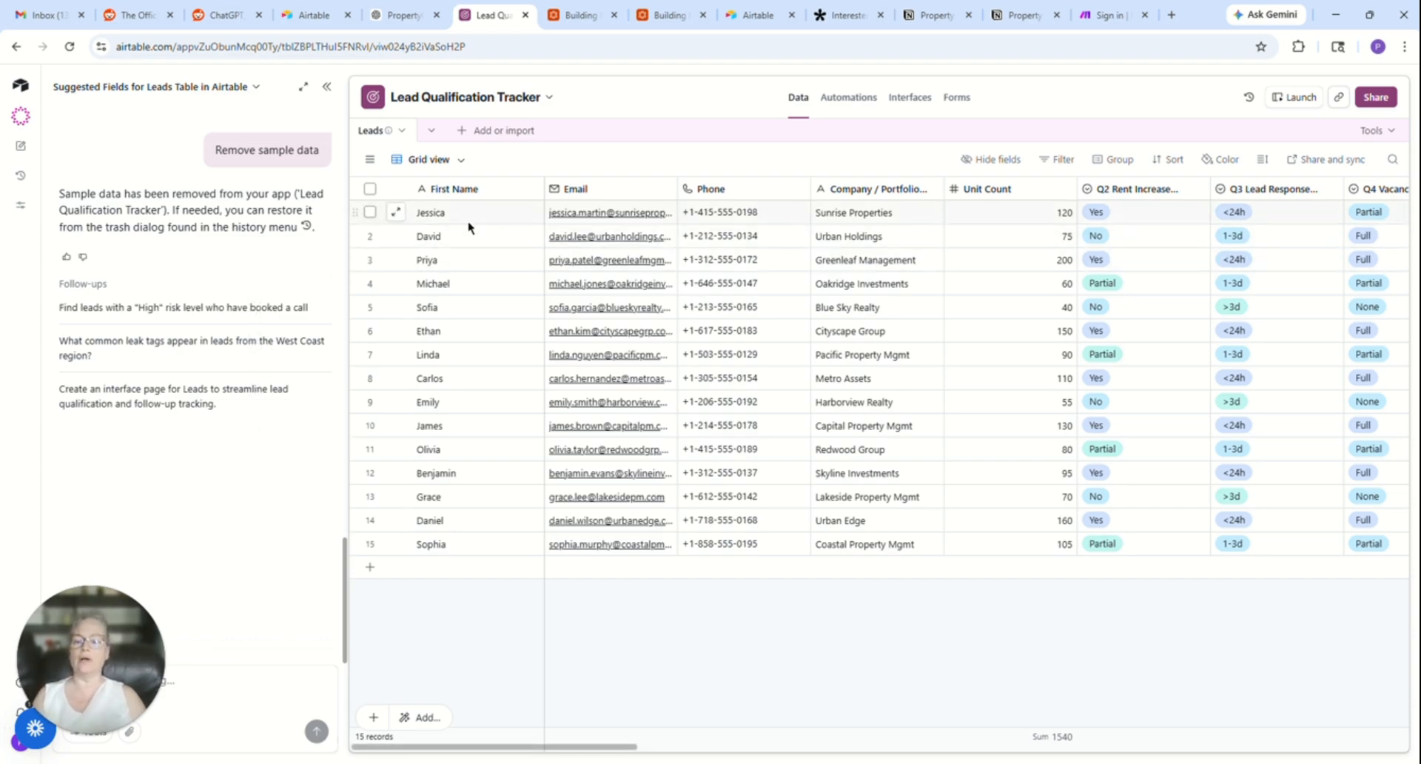
- Select all sample records in the Leads table and clear their data, confirming the action
{"action": "key", "text": "ctrl+a"}
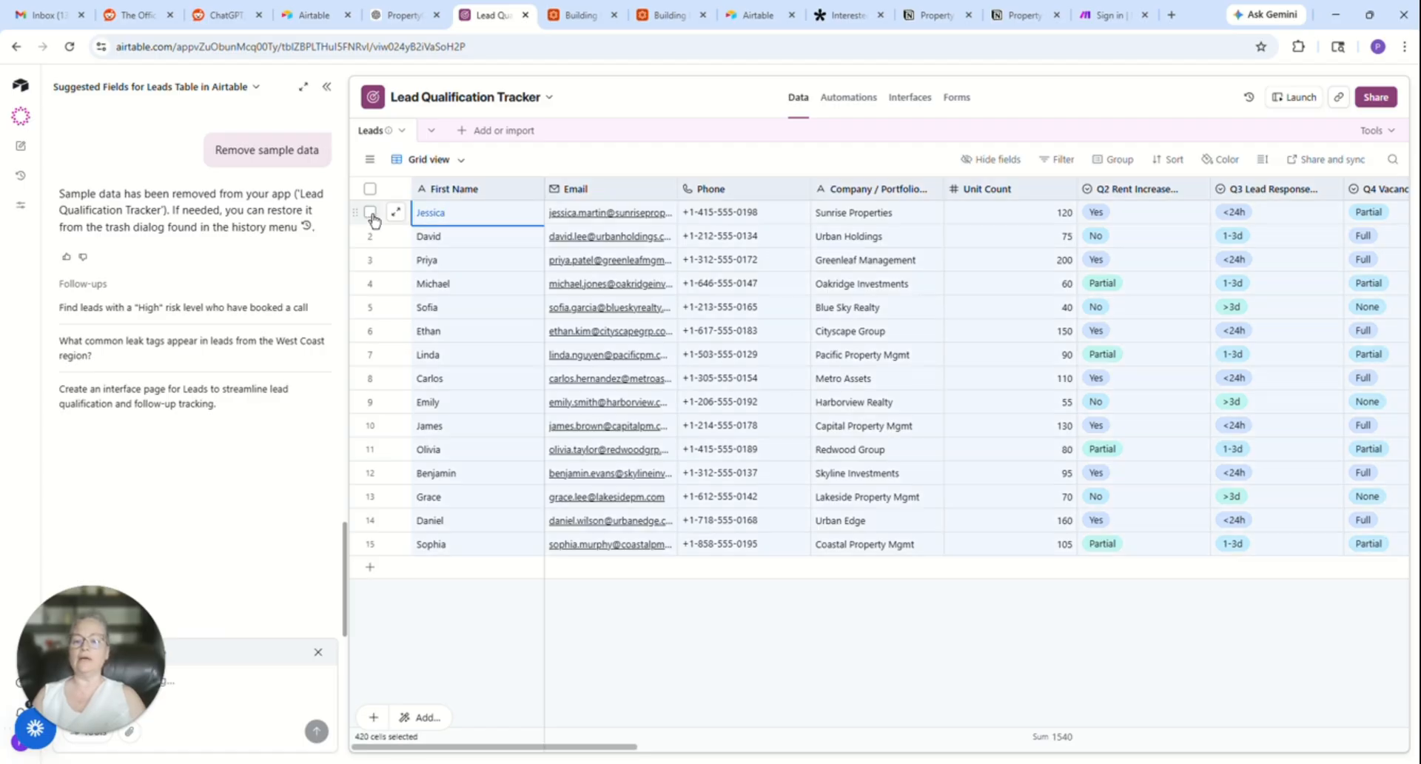
{"action": "left_click", "coordinate": [370, 212]}
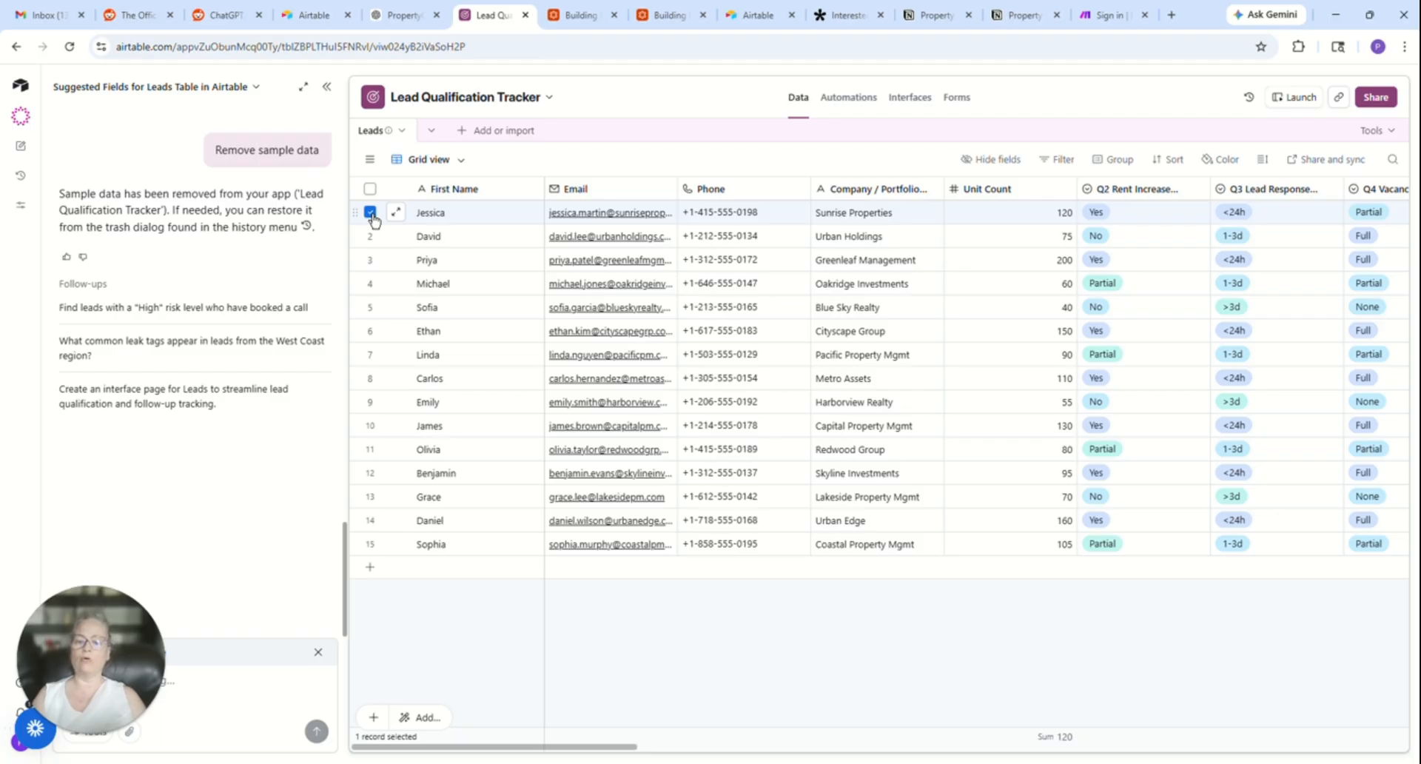
{"action": "key", "text": "ctrl+a"}
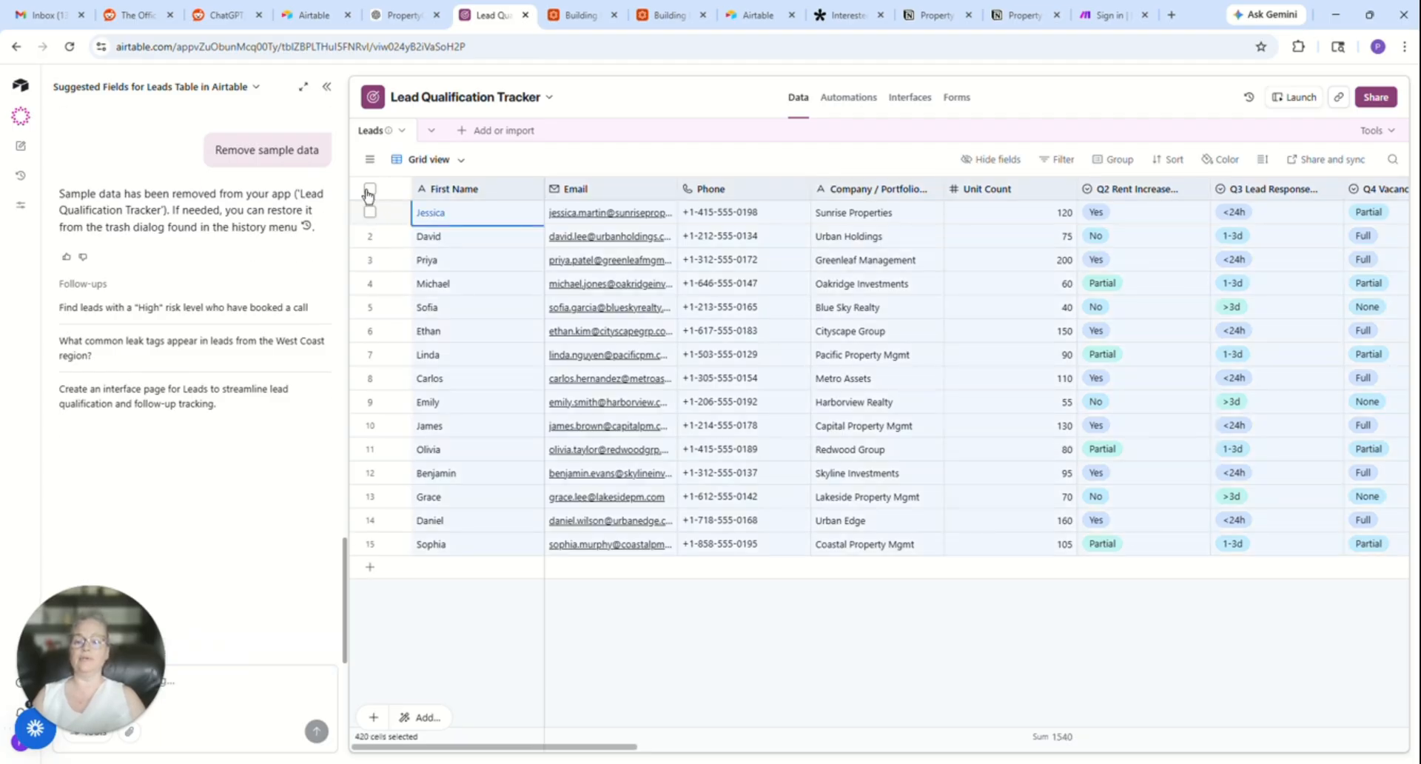
{"action": "left_click", "coordinate": [369, 190]}
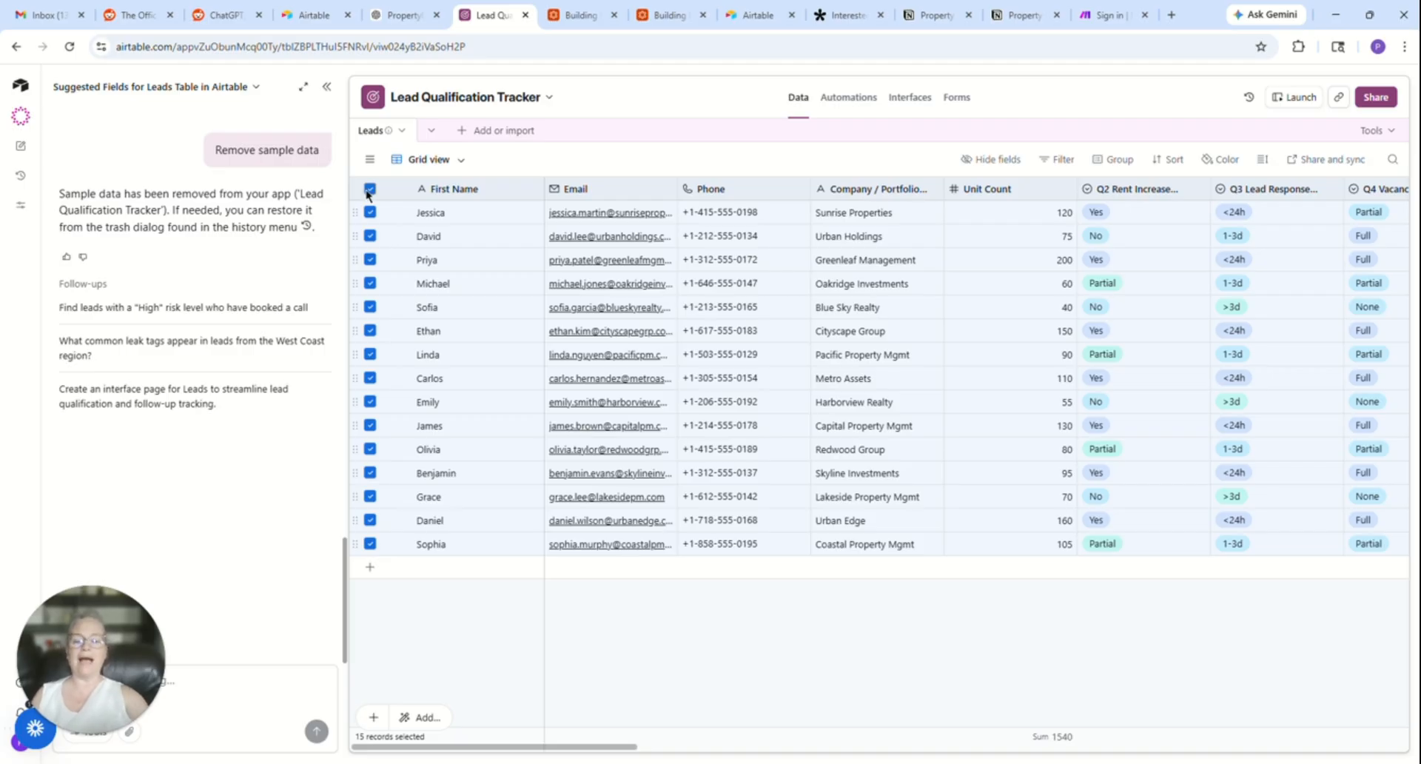
{"action": "key", "text": "Delete"}
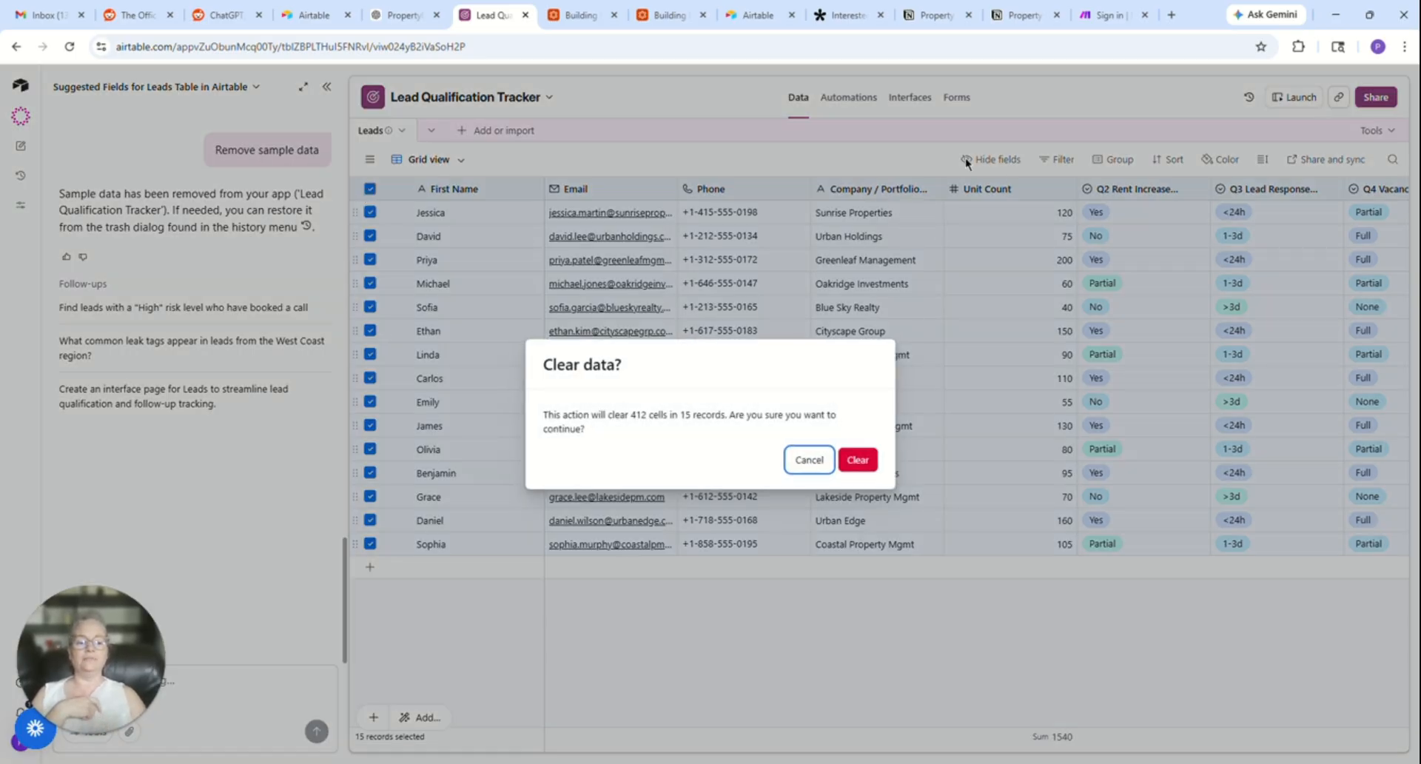
{"action": "left_click", "coordinate": [860, 461]}
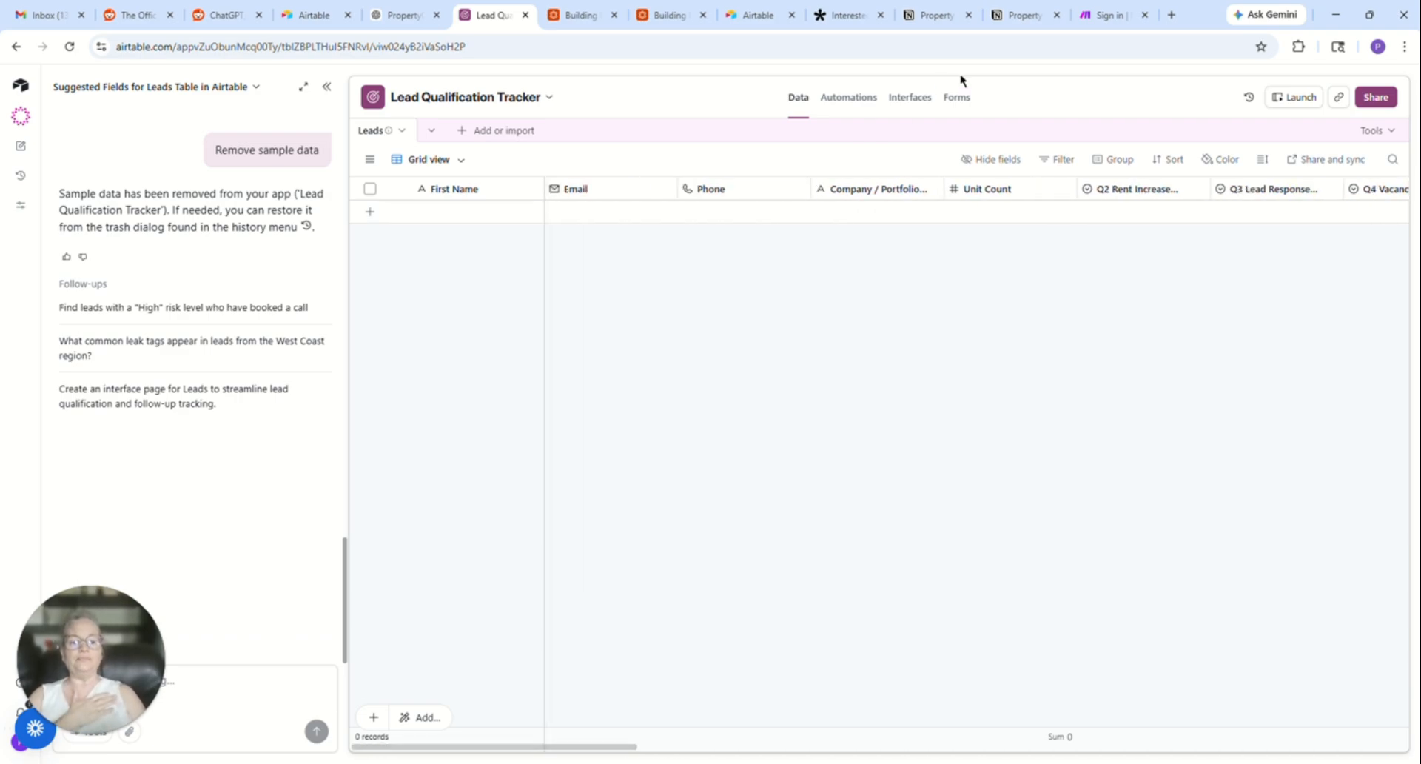
- Open the Lead Capture Form, hide the Omni chat, and examine the form's contact fields and Property Management Pain Points Quiz questions
{"action": "left_click", "coordinate": [957, 98]}
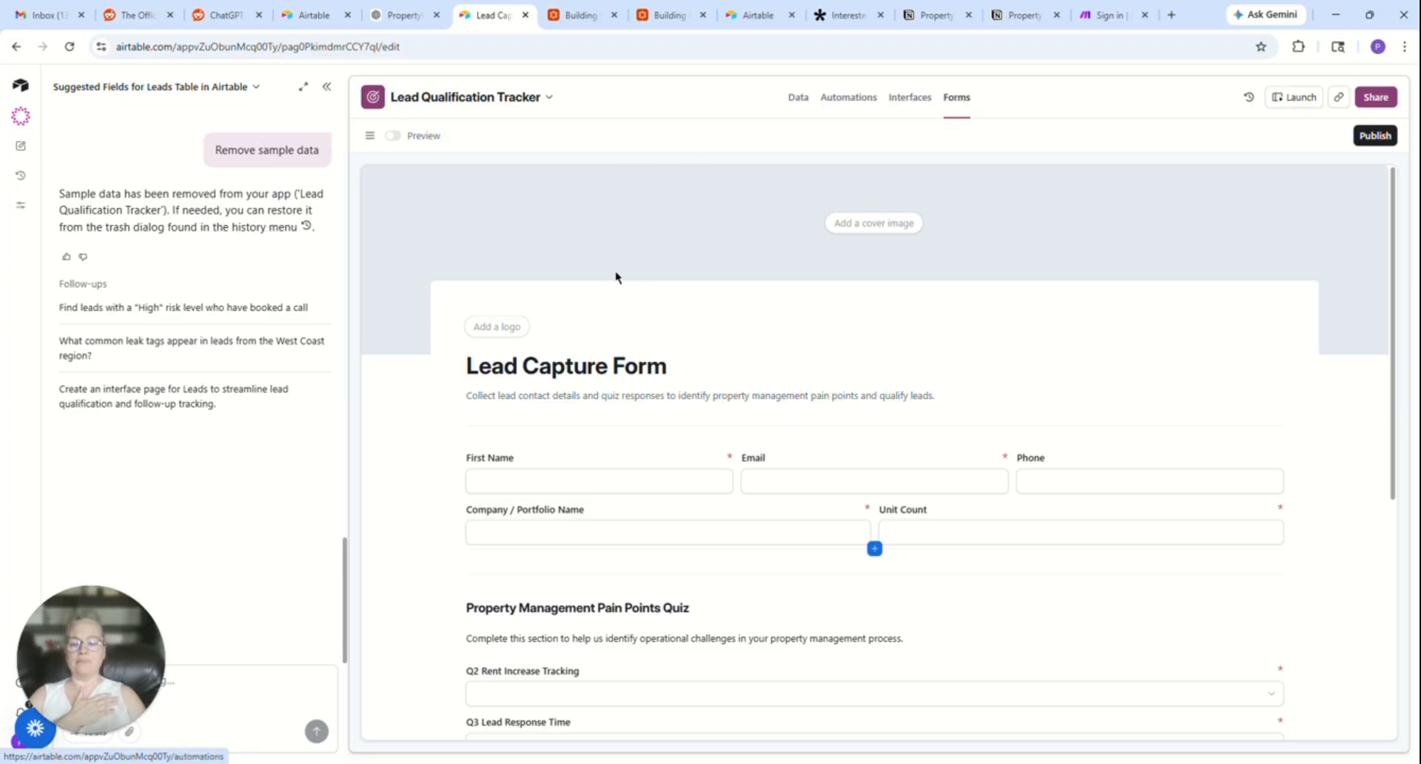
{"action": "scroll", "coordinate": [644, 292], "scroll_direction": "down", "scroll_amount": 2}
{"action": "scroll", "coordinate": [644, 291], "scroll_direction": "down", "scroll_amount": 4}
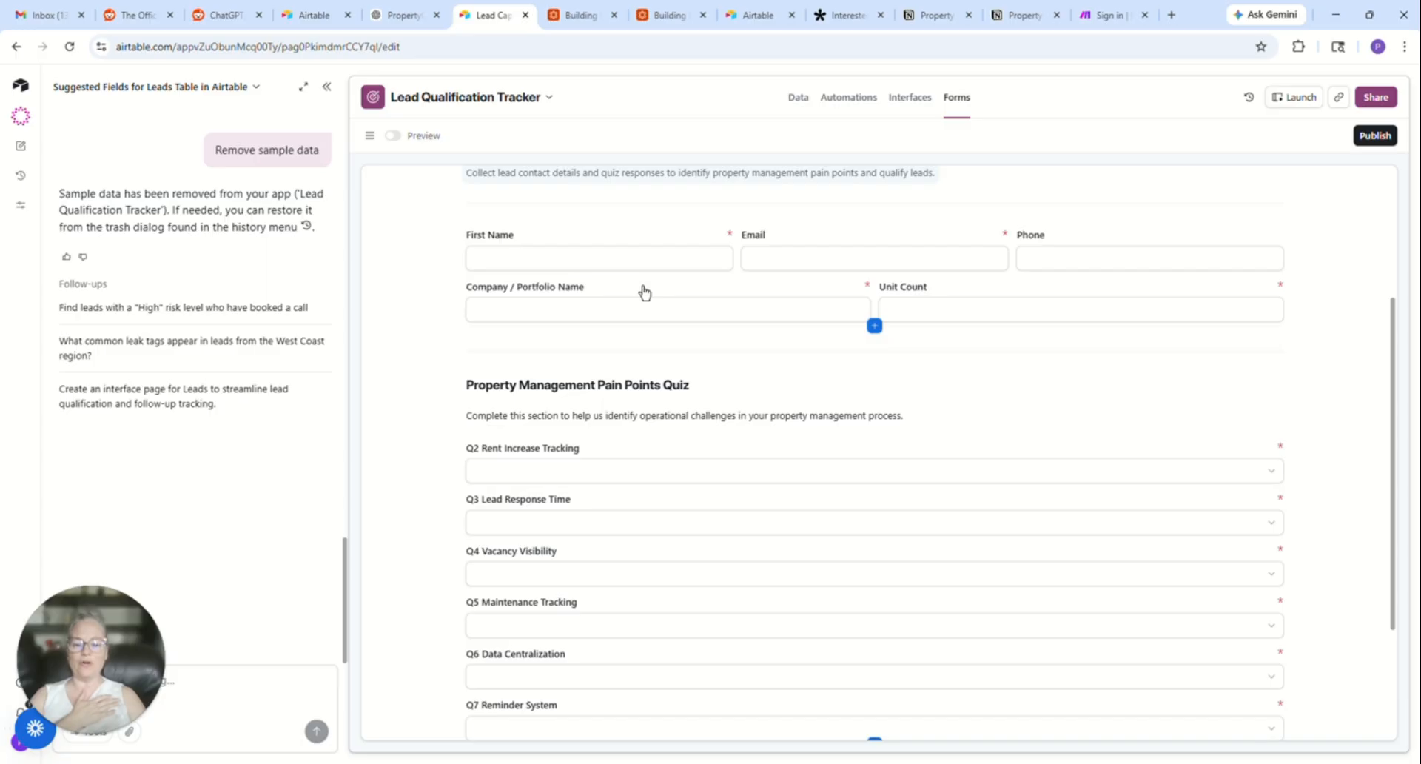
{"action": "scroll", "coordinate": [644, 292], "scroll_direction": "up", "scroll_amount": 5}
{"action": "scroll", "coordinate": [644, 291], "scroll_direction": "down", "scroll_amount": 3}
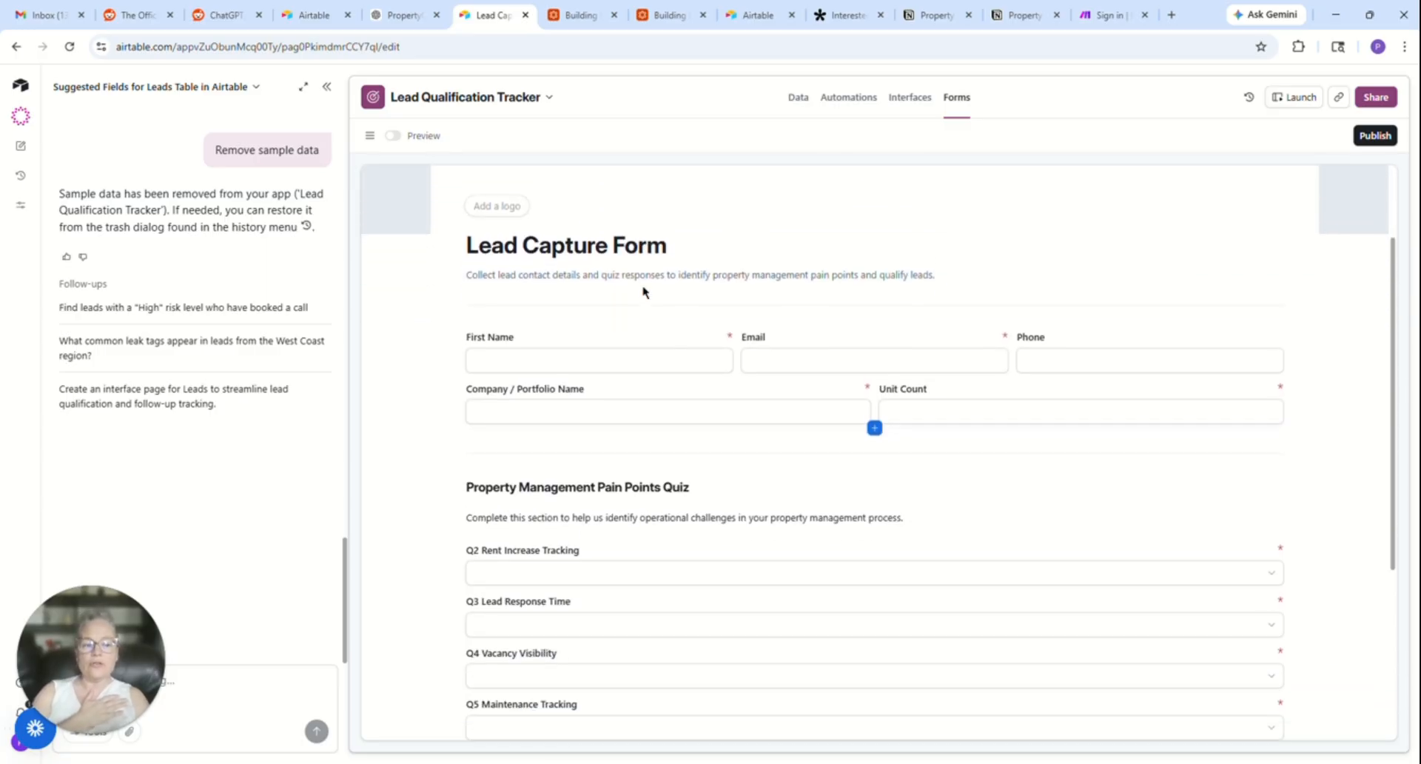
{"action": "left_click", "coordinate": [324, 89]}
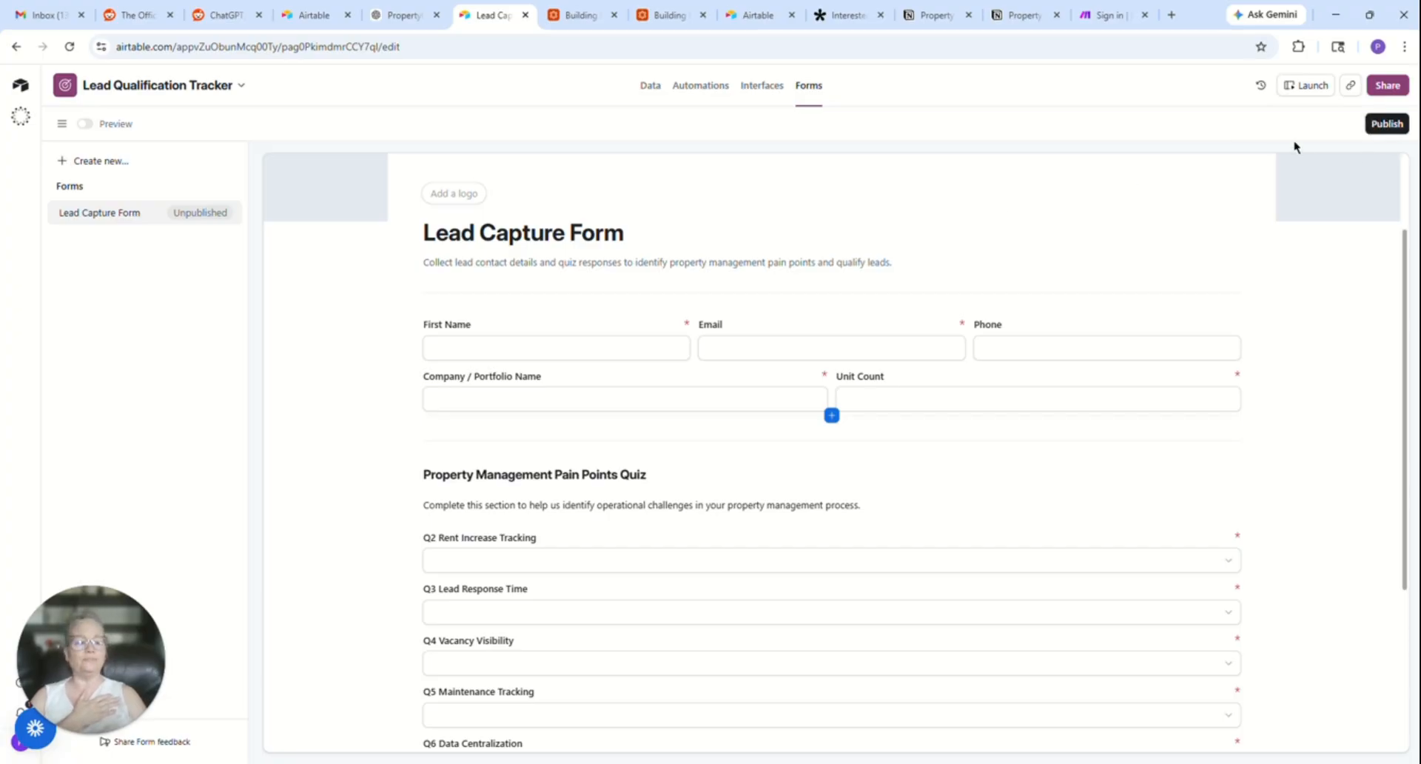
{"action": "scroll", "coordinate": [684, 309], "scroll_direction": "down", "scroll_amount": 2}
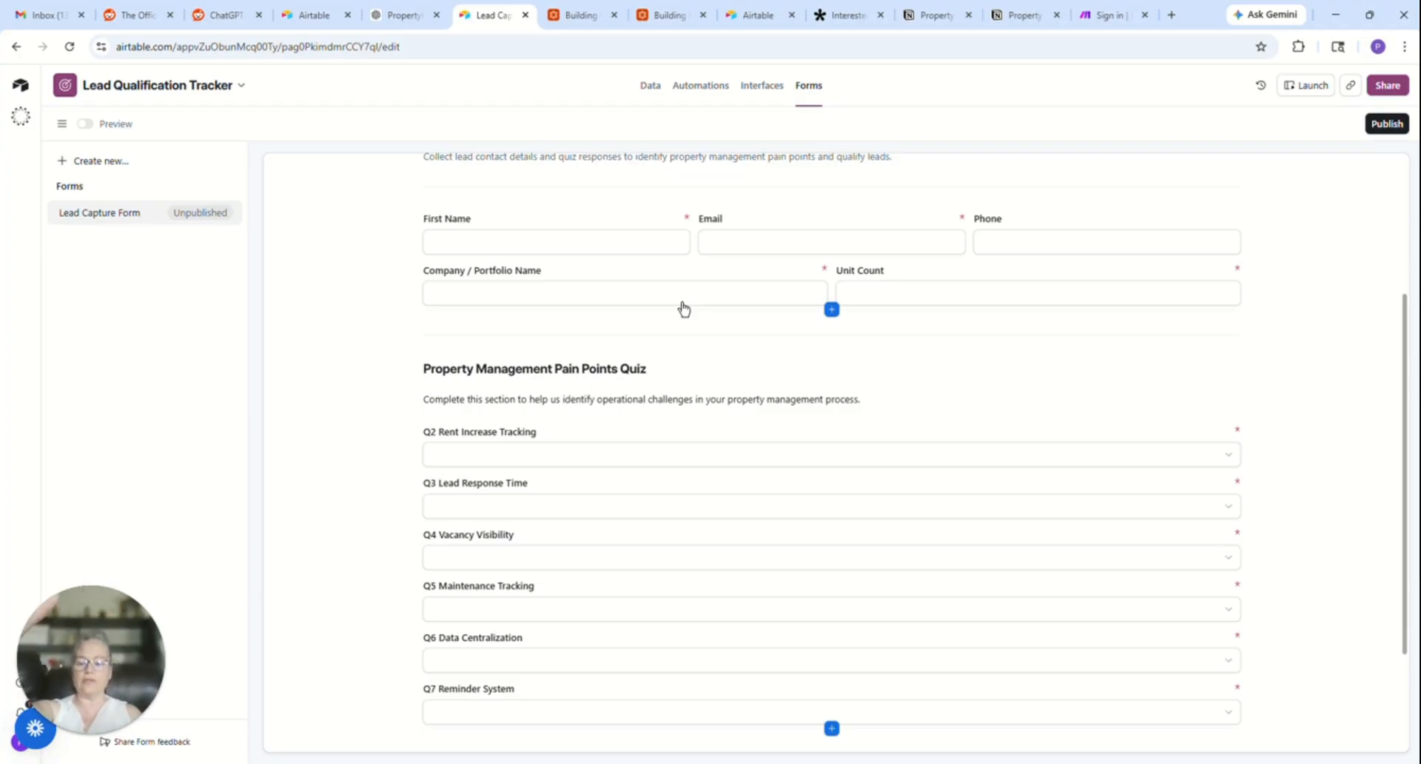
{"action": "scroll", "coordinate": [684, 309], "scroll_direction": "down", "scroll_amount": 1}
{"action": "scroll", "coordinate": [684, 309], "scroll_direction": "up", "scroll_amount": 3}
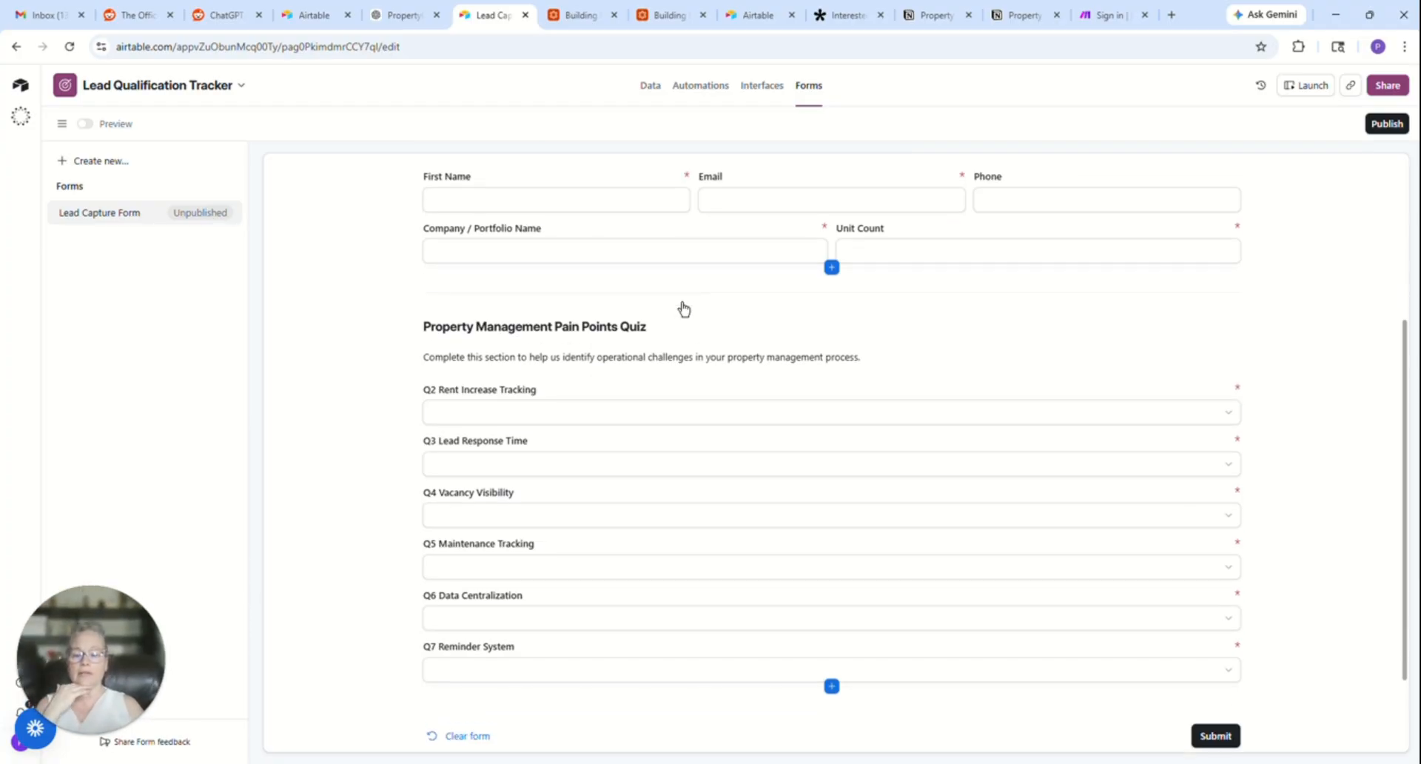
{"action": "scroll", "coordinate": [684, 310], "scroll_direction": "down", "scroll_amount": 1}
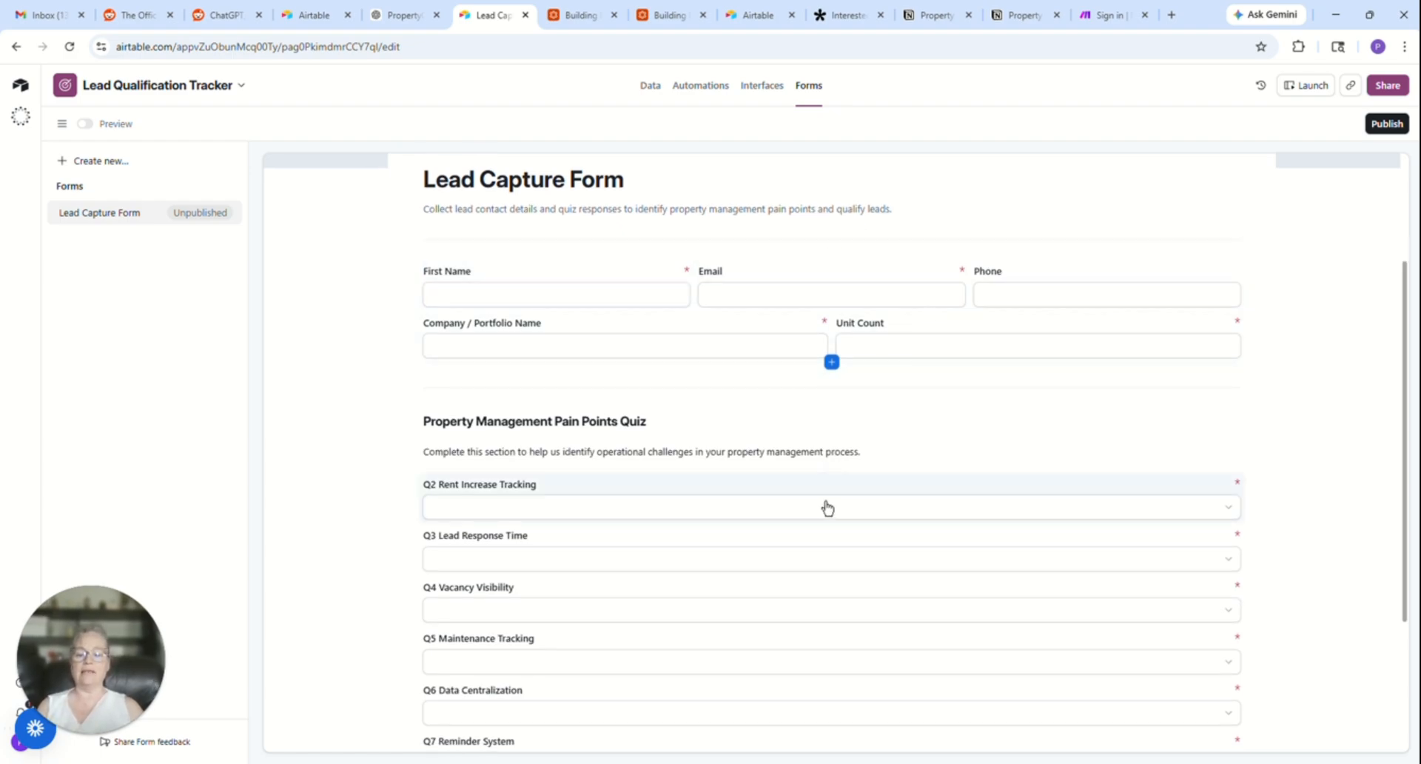
{"action": "scroll", "coordinate": [679, 426], "scroll_direction": "down", "scroll_amount": 3}
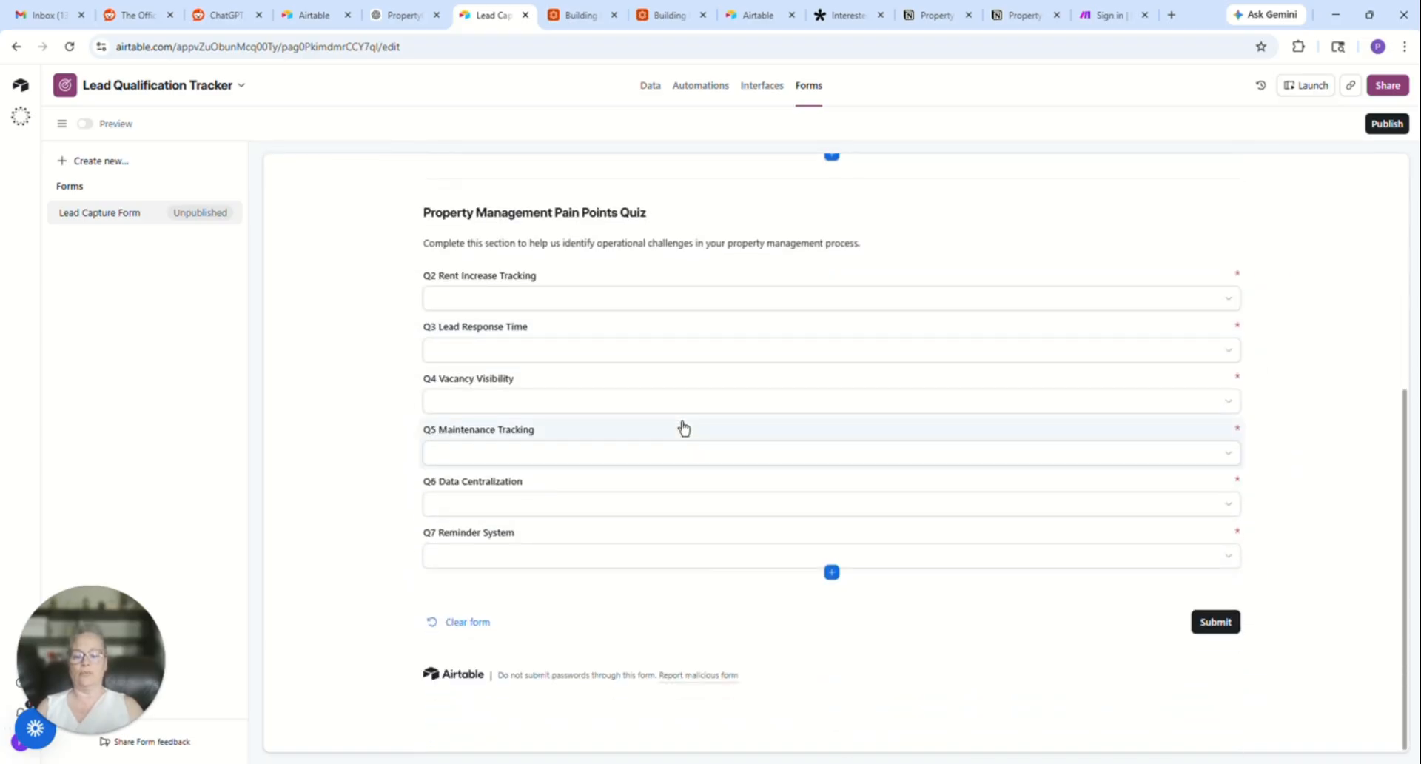
{"action": "scroll", "coordinate": [683, 429], "scroll_direction": "up", "scroll_amount": 1}
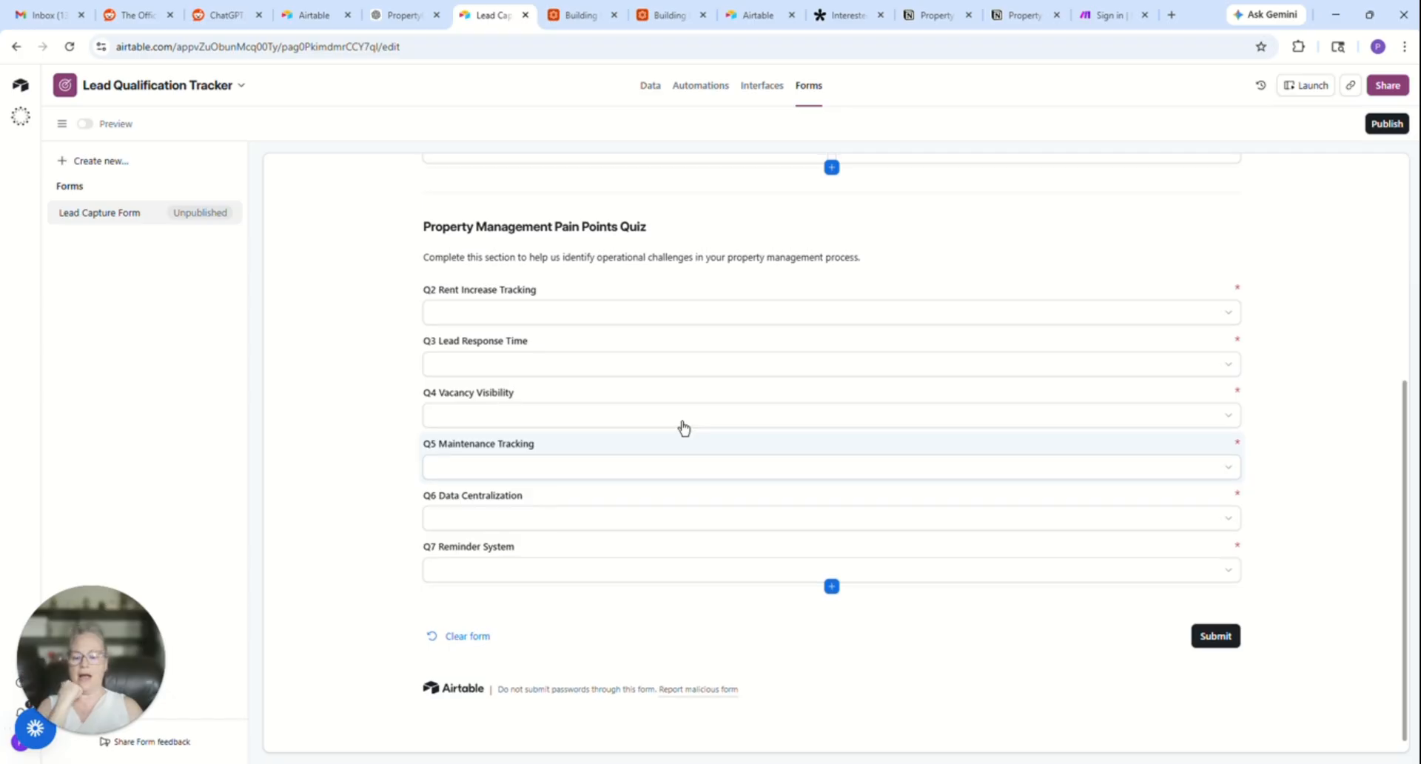
{"action": "scroll", "coordinate": [684, 429], "scroll_direction": "up", "scroll_amount": 5}
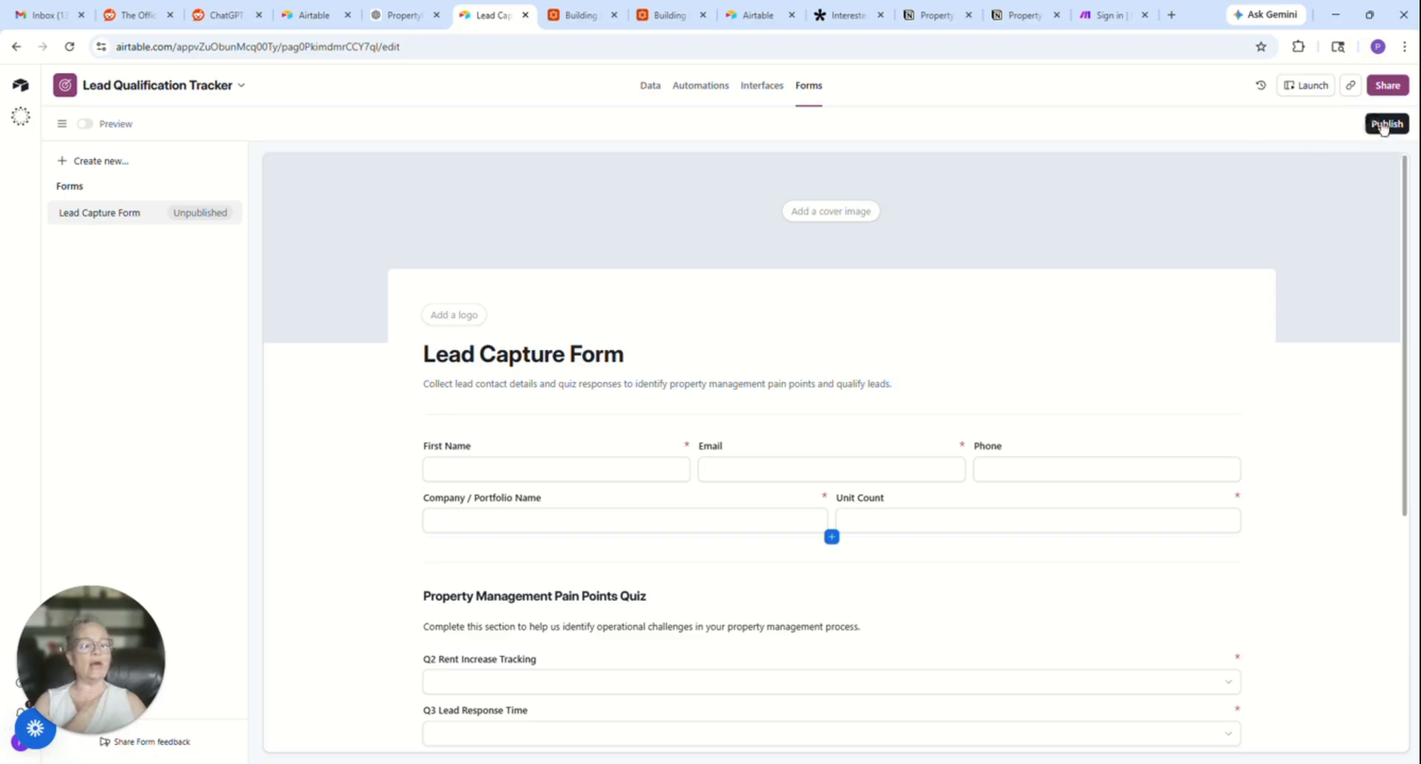
- Add a logo to the Lead Capture Form by uploading POoslogo.png from the PropertyOps Pro folder on the Desktop
{"action": "left_click", "coordinate": [805, 213]}
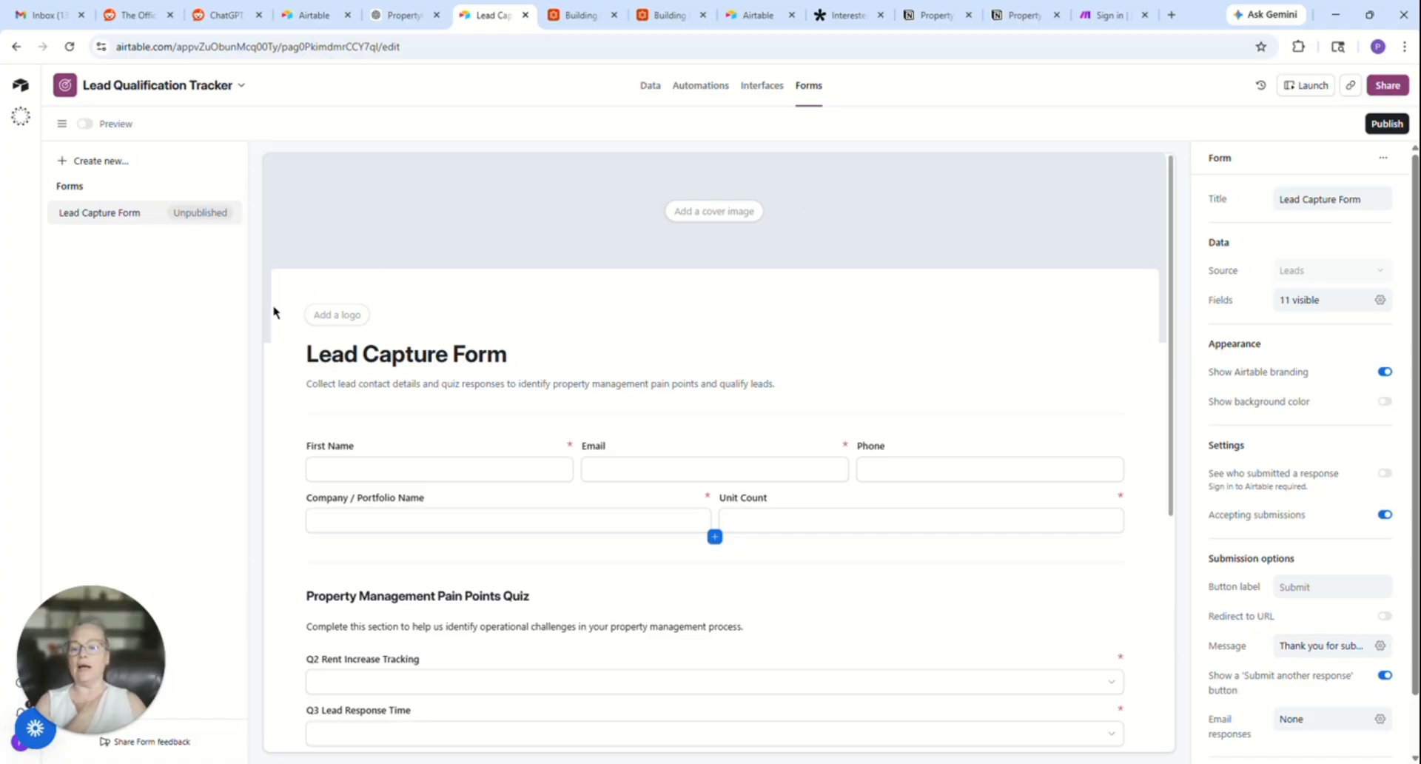
{"action": "left_click", "coordinate": [326, 315]}
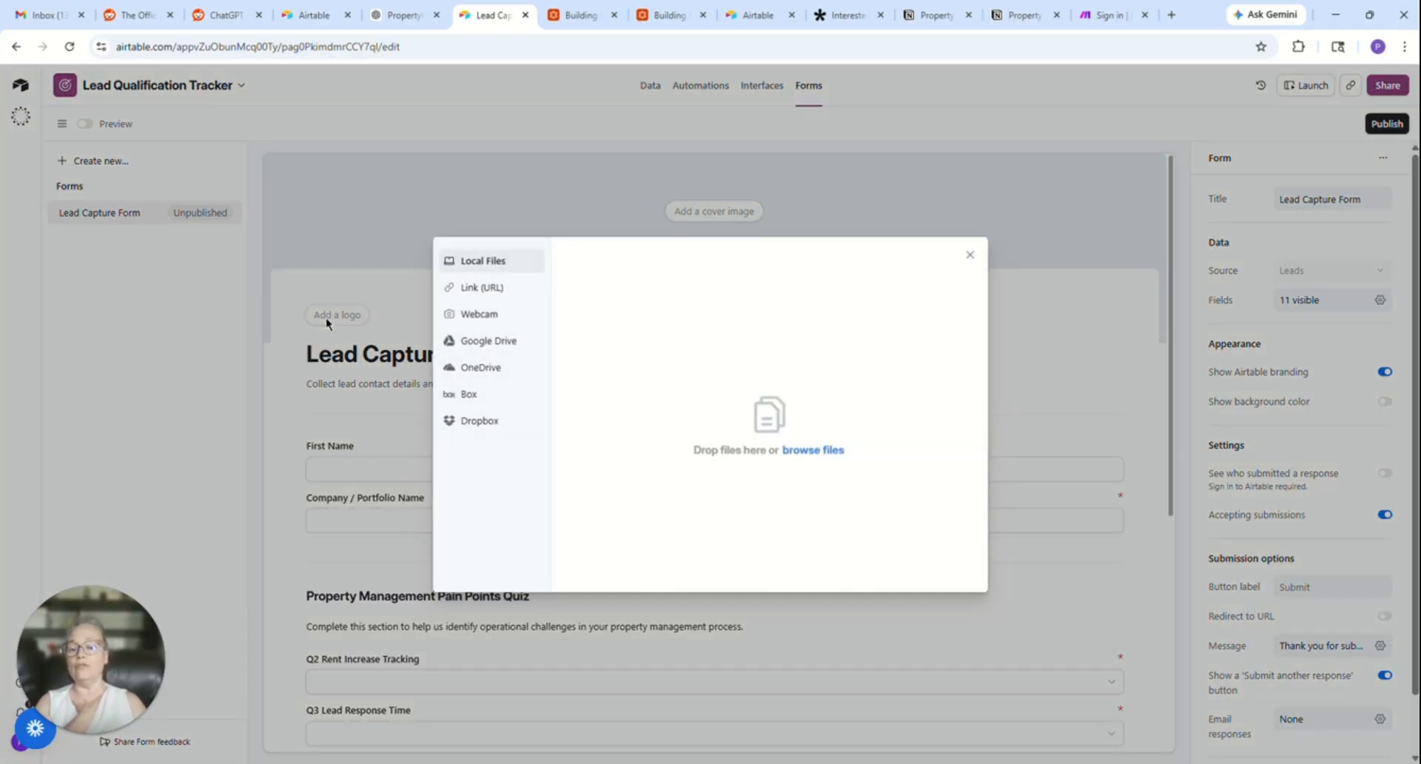
{"action": "left_click", "coordinate": [809, 450]}
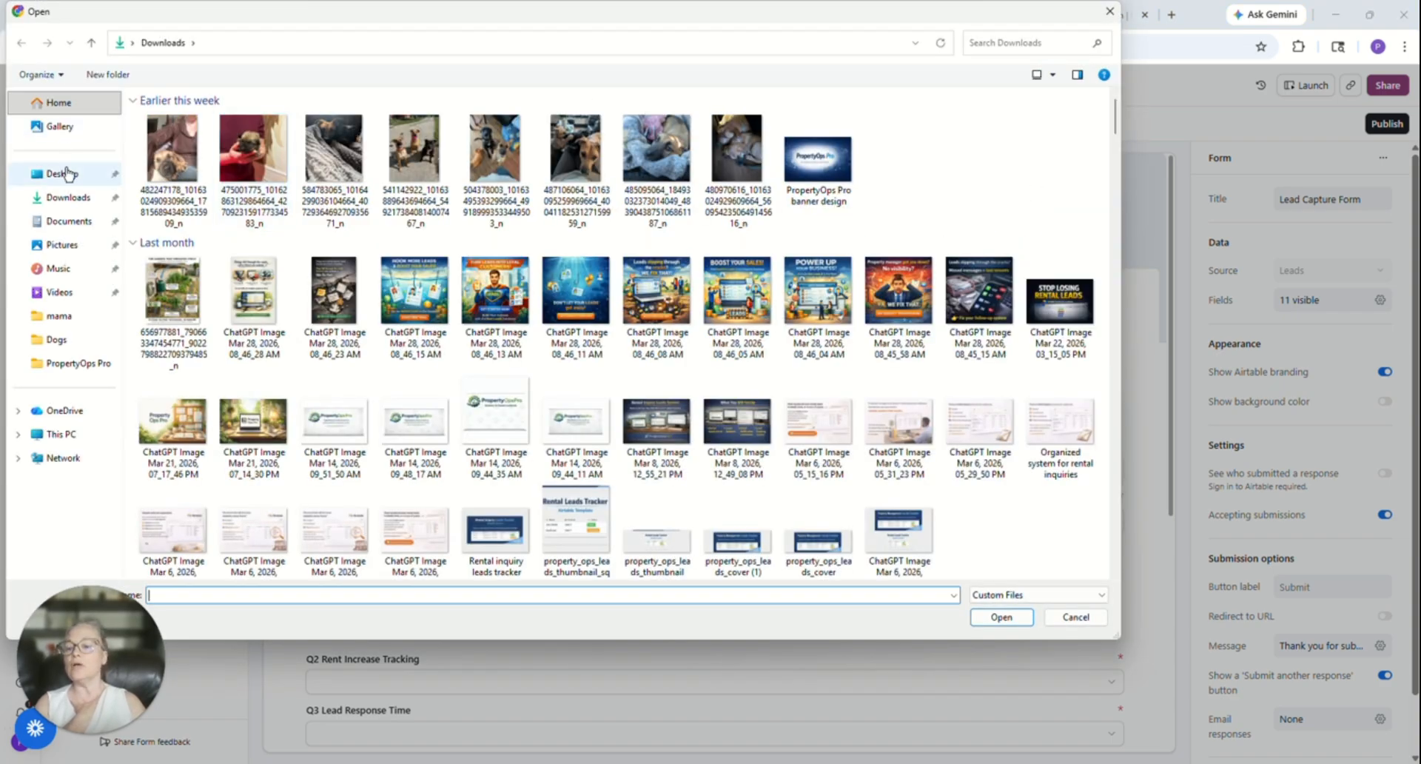
{"action": "left_click", "coordinate": [68, 174]}
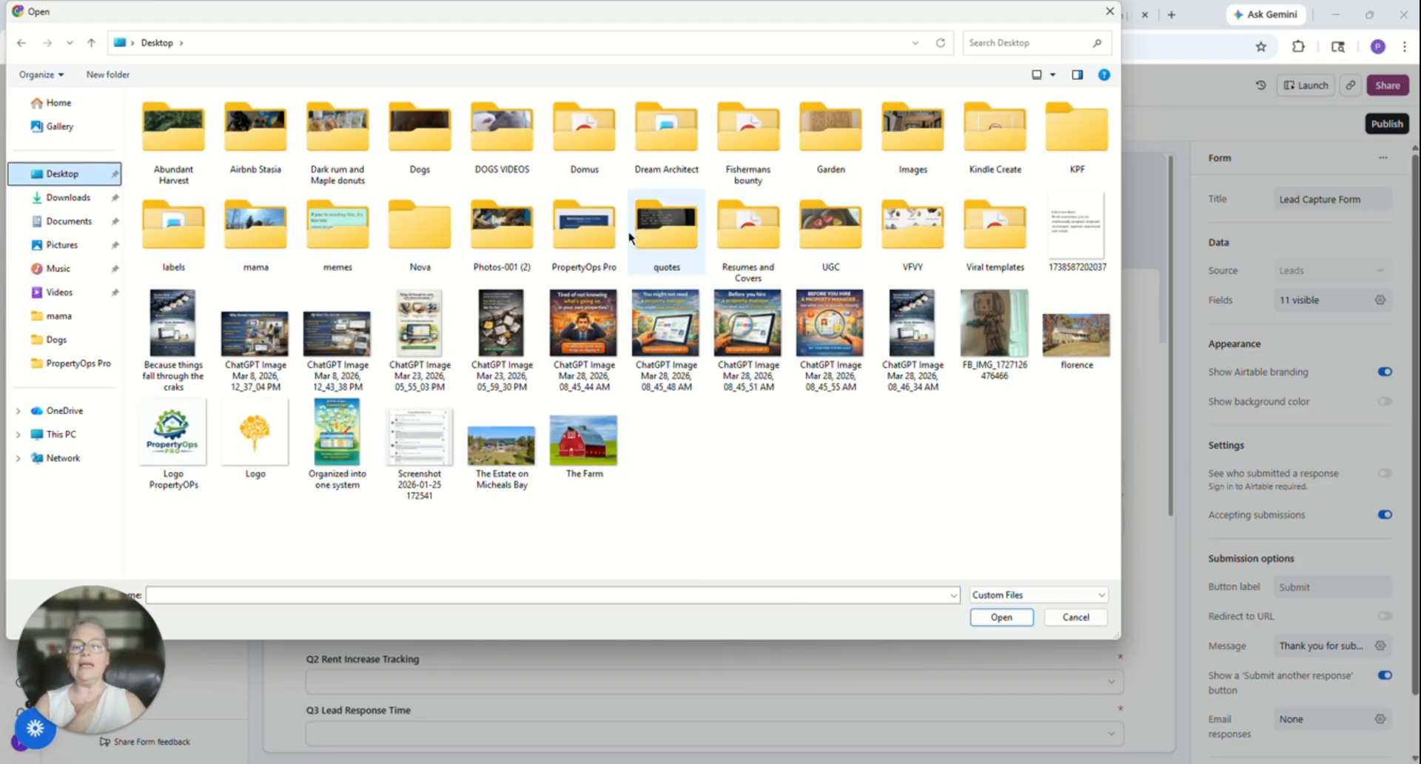
{"action": "double_click", "coordinate": [594, 230]}
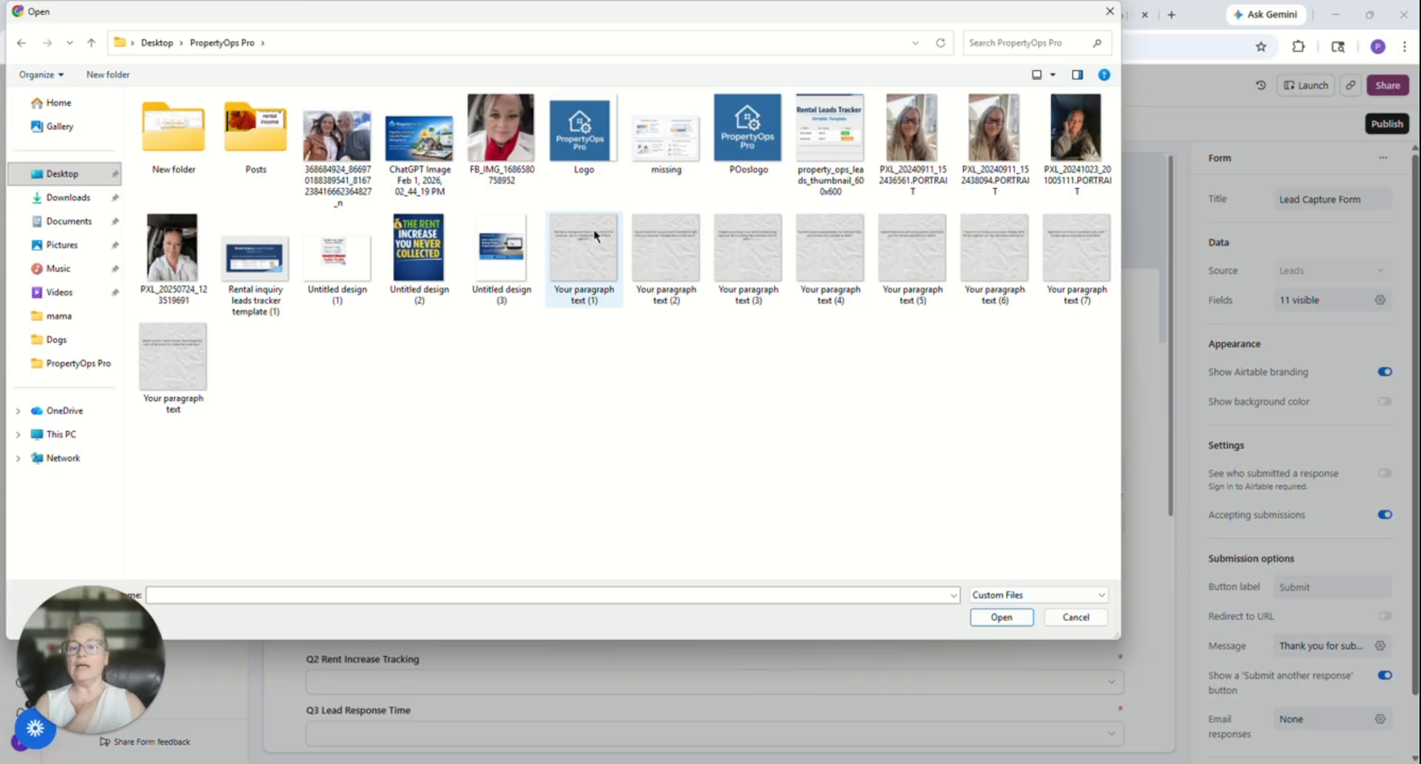
{"action": "double_click", "coordinate": [717, 140]}
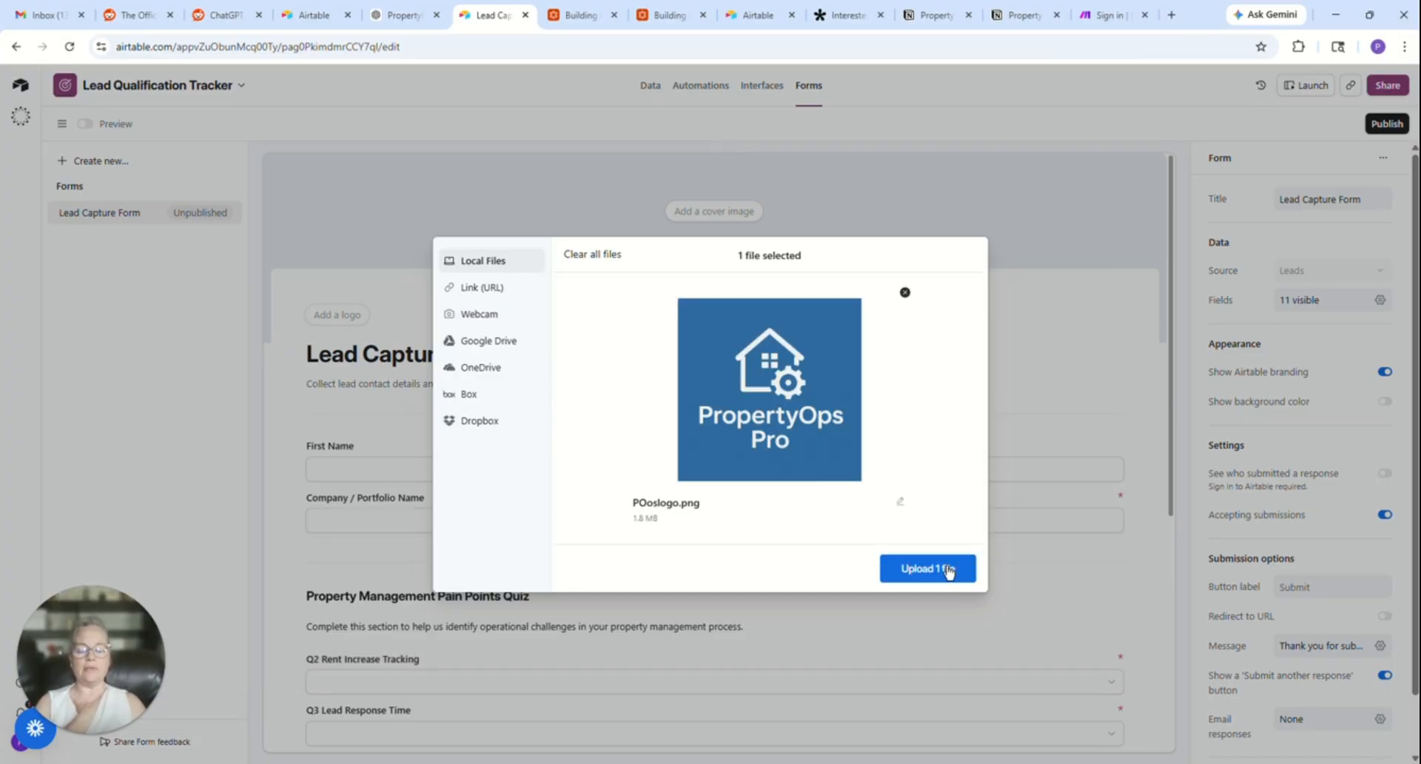
{"action": "left_click", "coordinate": [962, 569]}
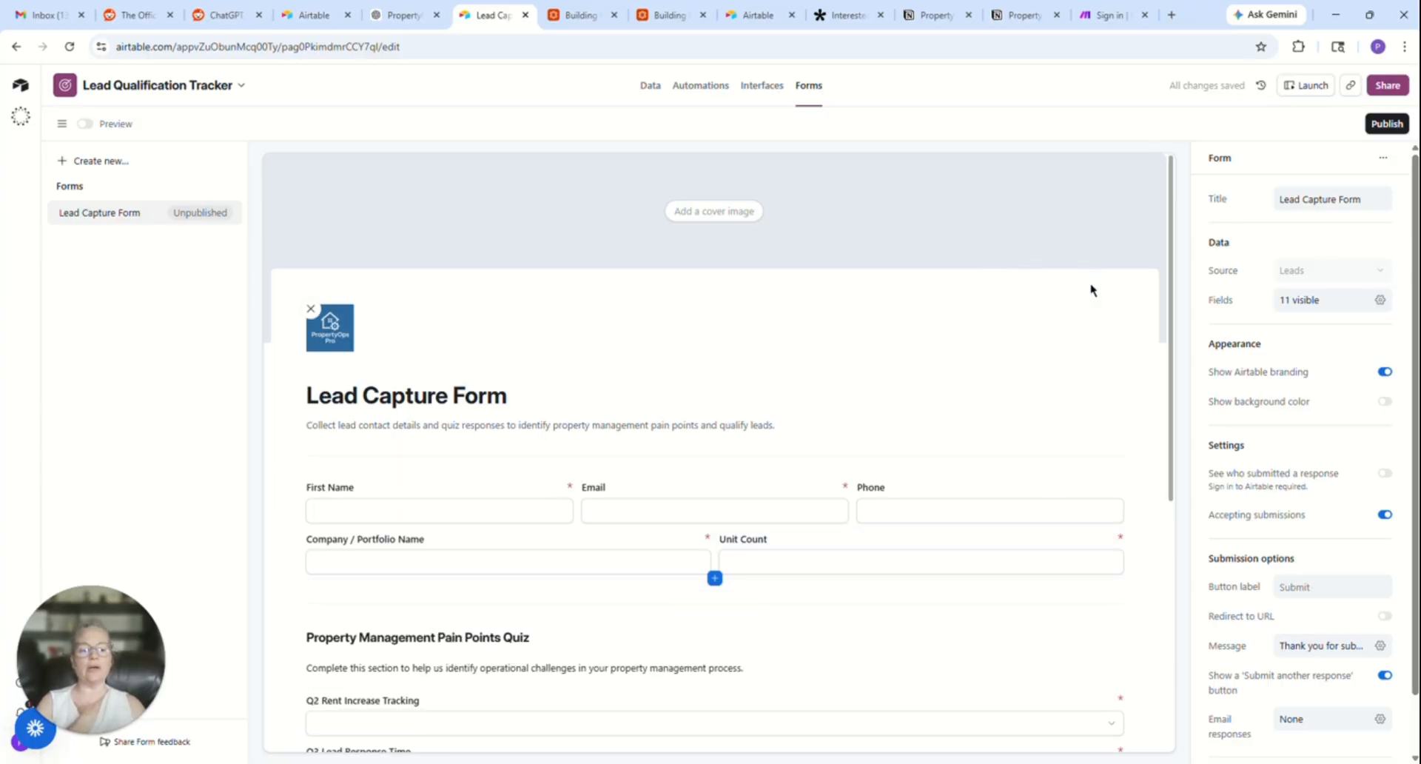
- Publish the Lead Capture Form and set its access to "Anyone on the web", leaving the sharing dialog closed
{"action": "left_click", "coordinate": [1378, 125]}
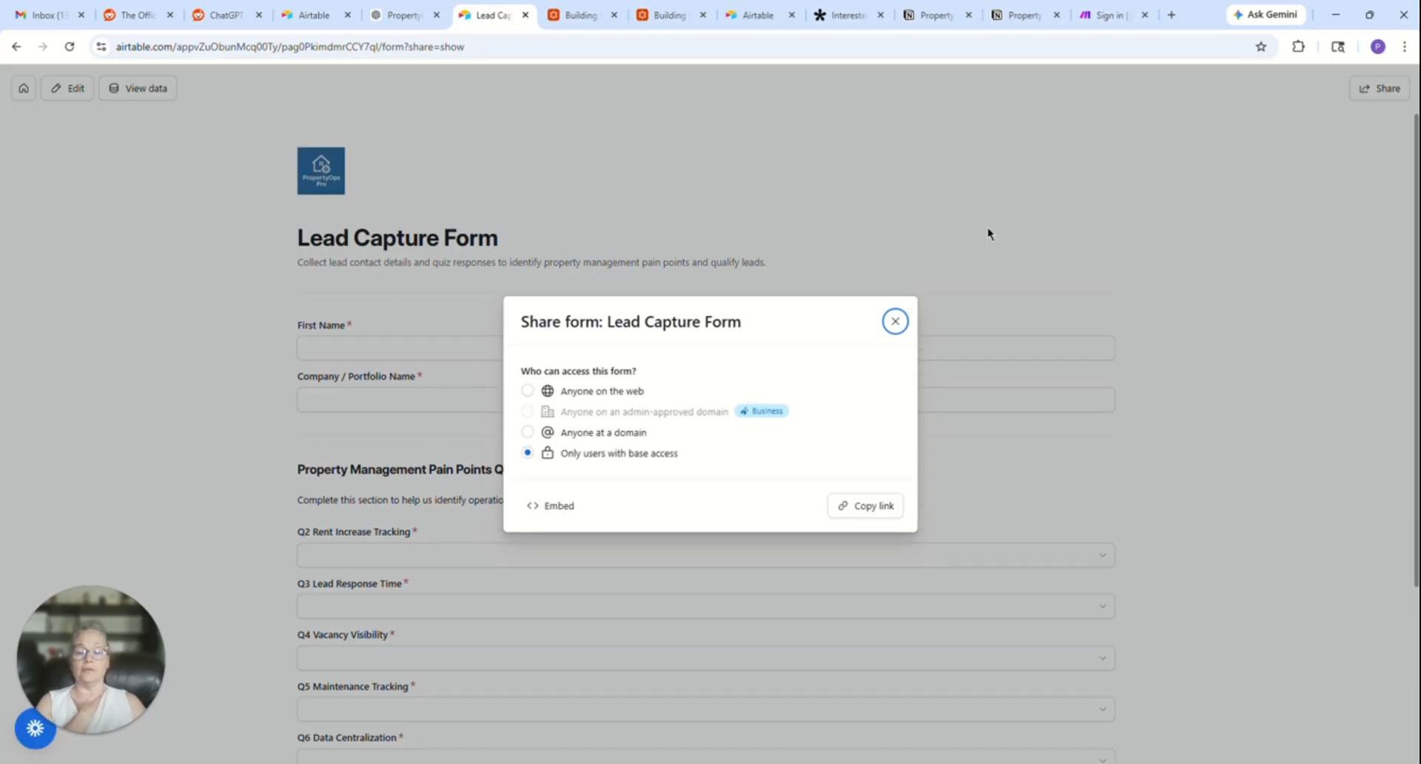
{"action": "left_click", "coordinate": [527, 392]}
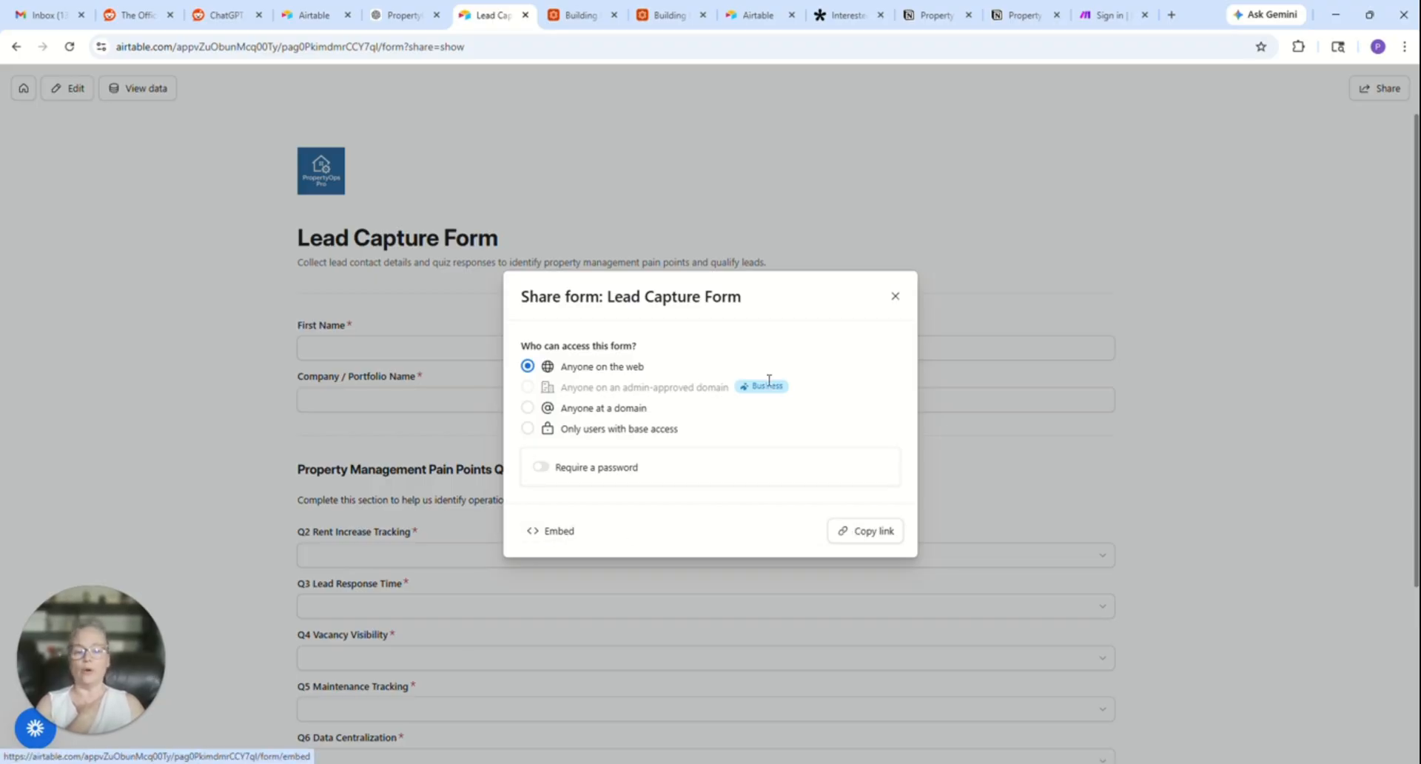
{"action": "left_click", "coordinate": [896, 296]}
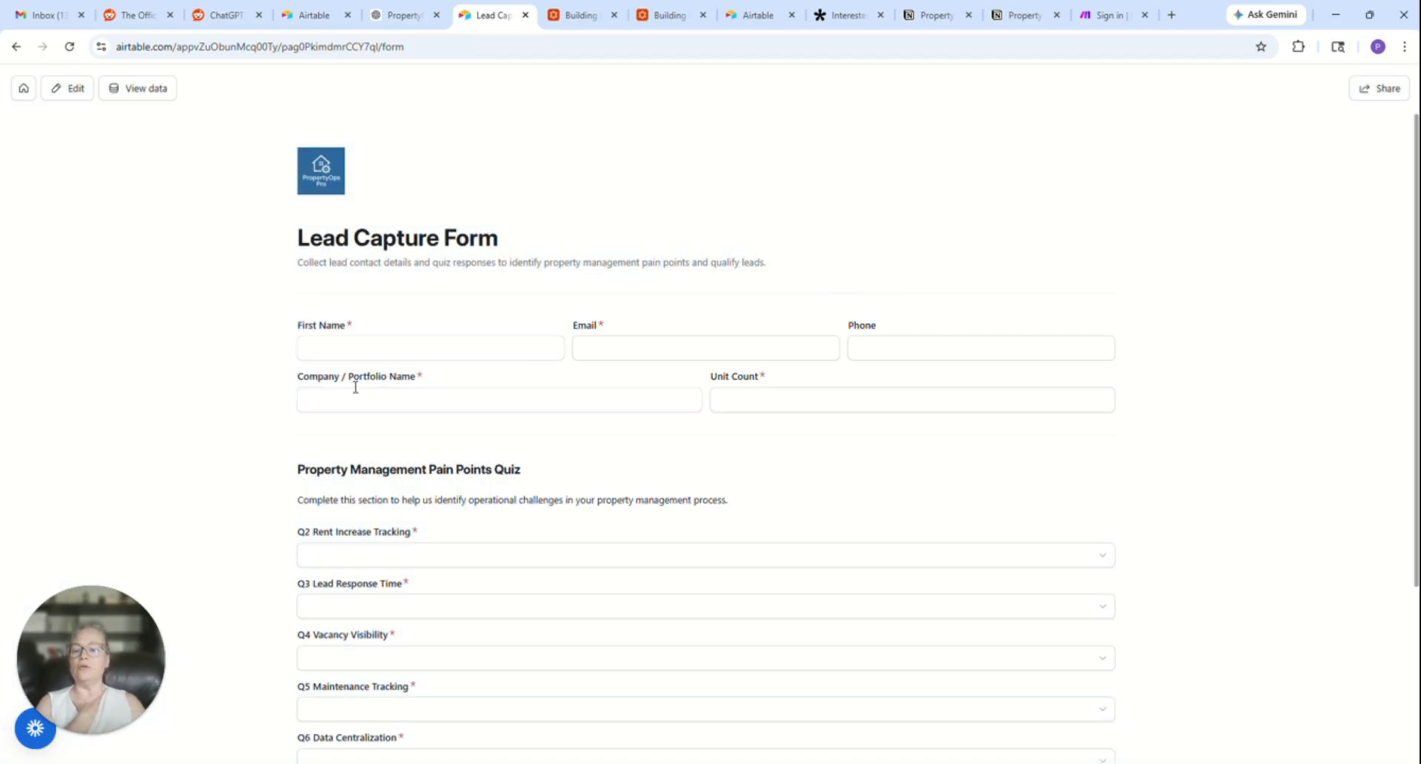
- Fill in the test lead's first name, e-mail and phone number on the published form
{"action": "left_click", "coordinate": [356, 351]}
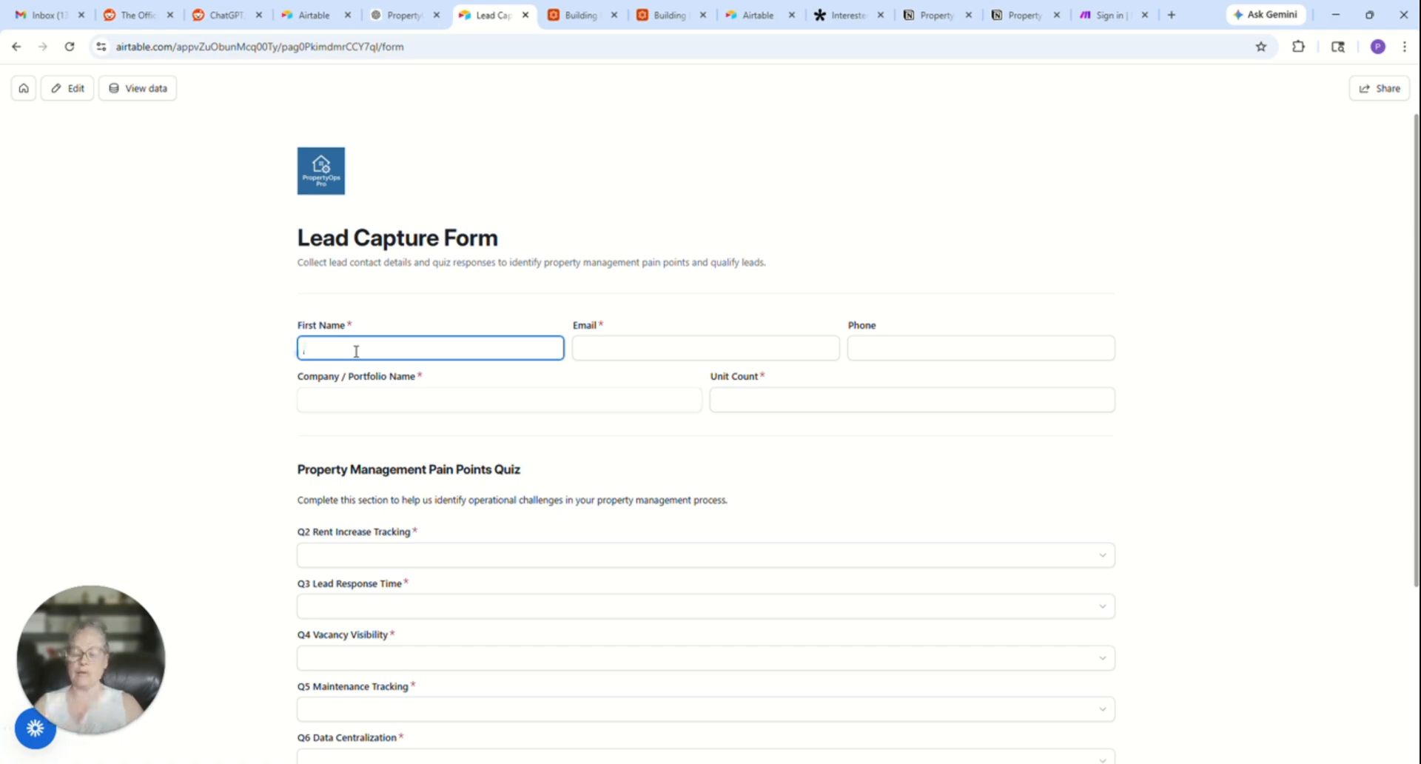
{"action": "type", "text": "Heather"}
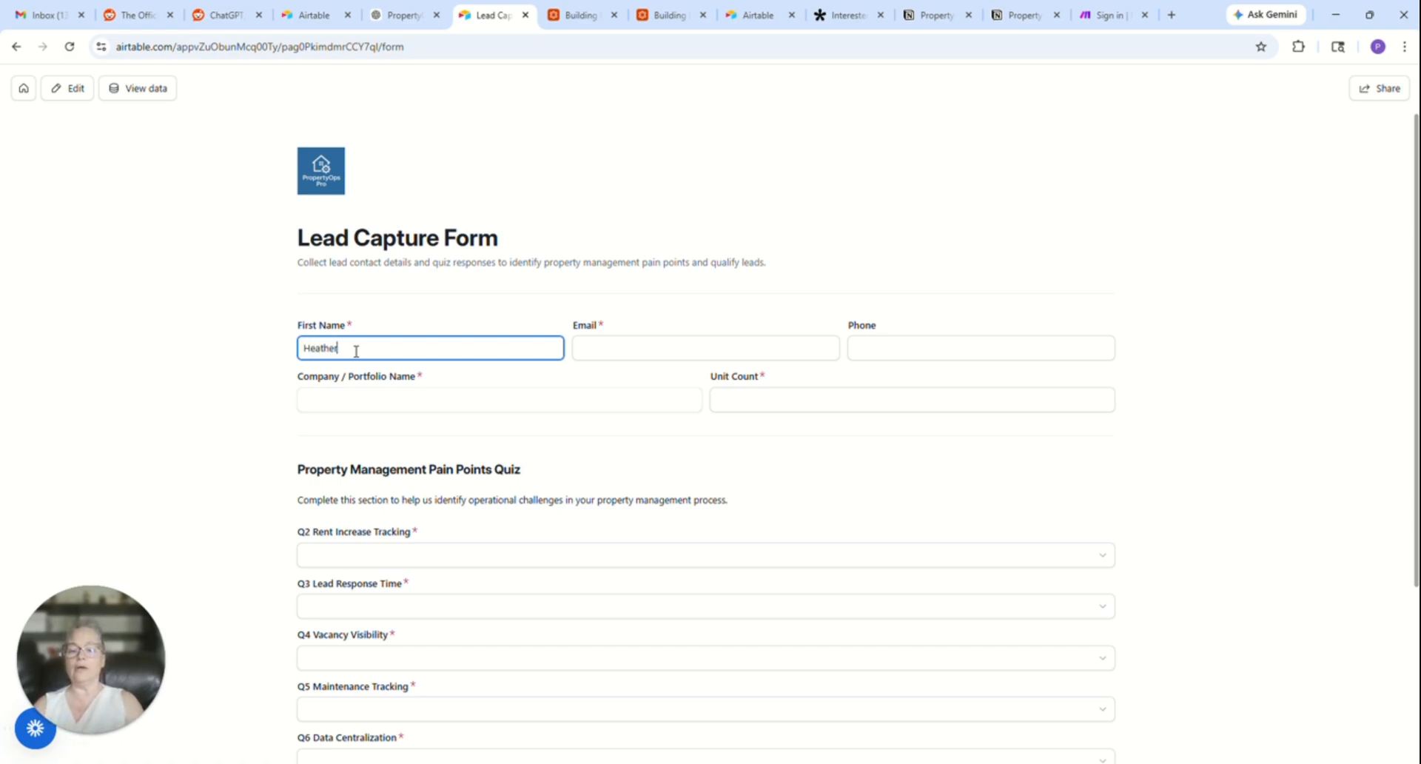
{"action": "key", "text": "Tab"}
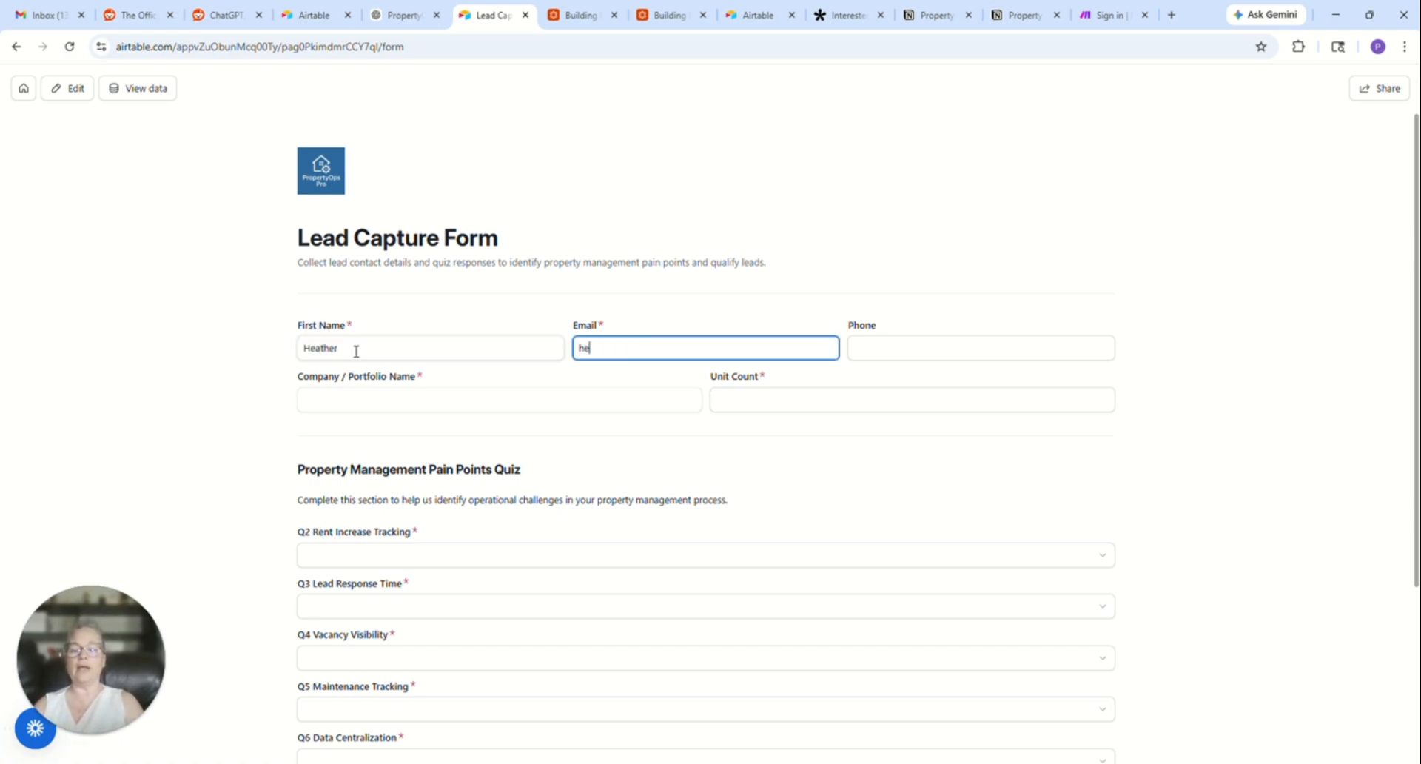
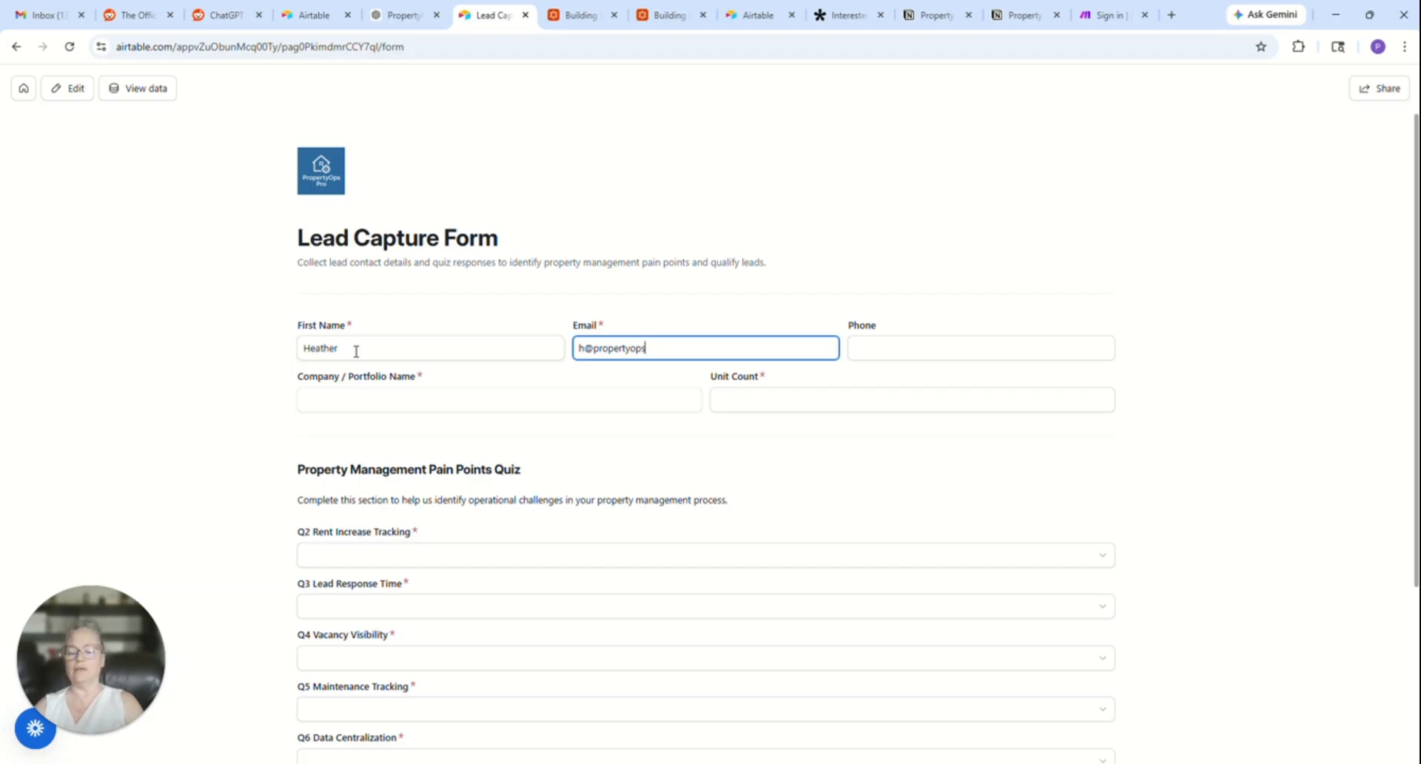
{"action": "key", "text": "Tab"}
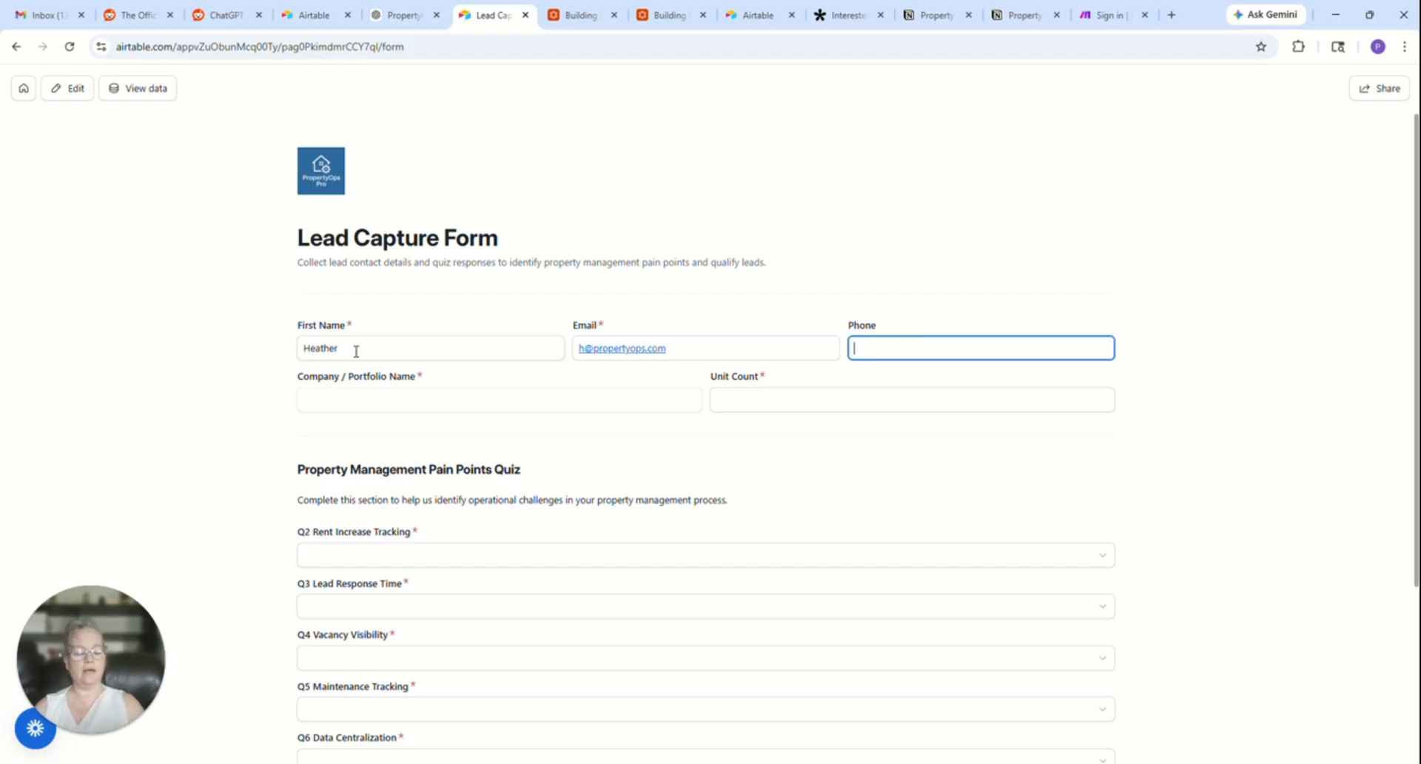
{"action": "type", "text": "555"}
{"action": "type", "text": "555"}
{"action": "type", "text": "6666"}
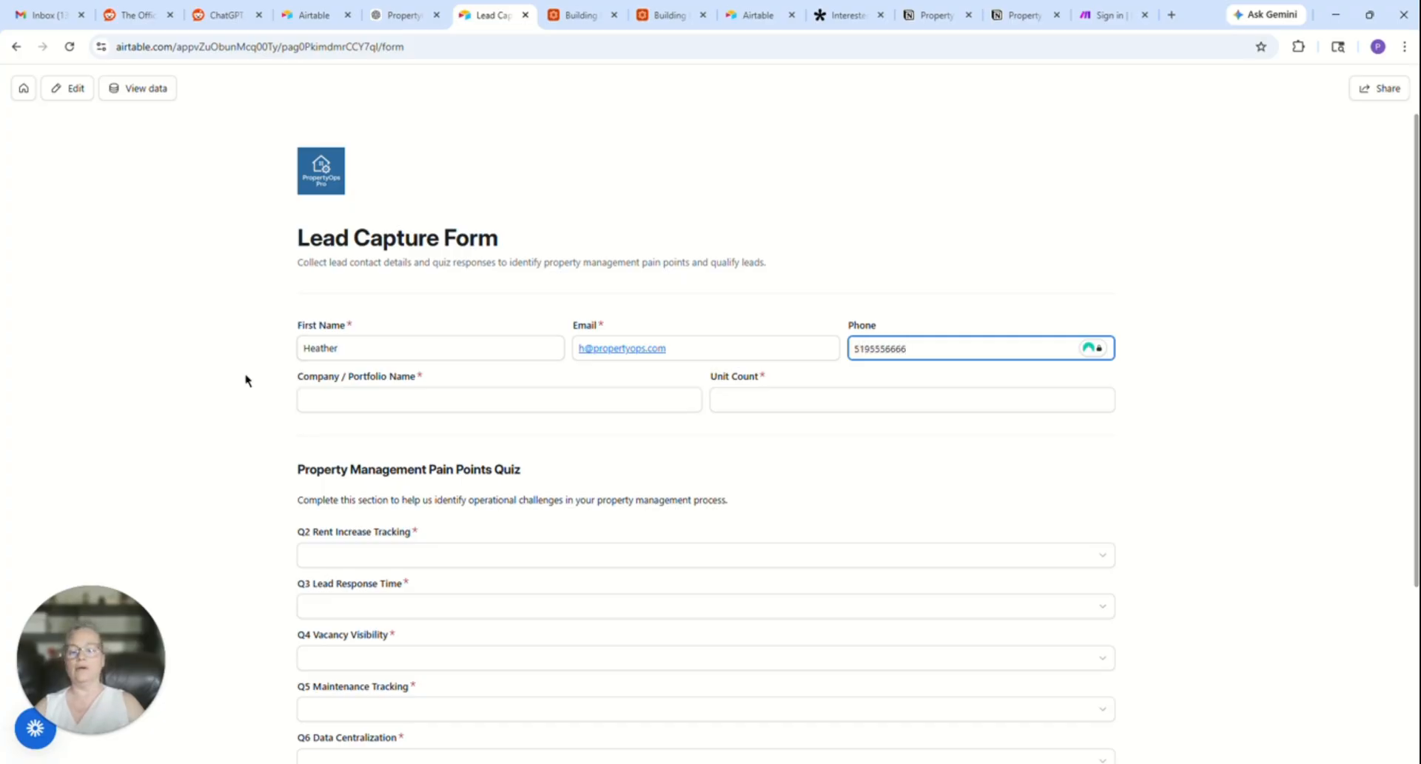
- Enter POP as the Company / Portfolio Name and 53 as the Unit Count
{"action": "left_click", "coordinate": [317, 400]}
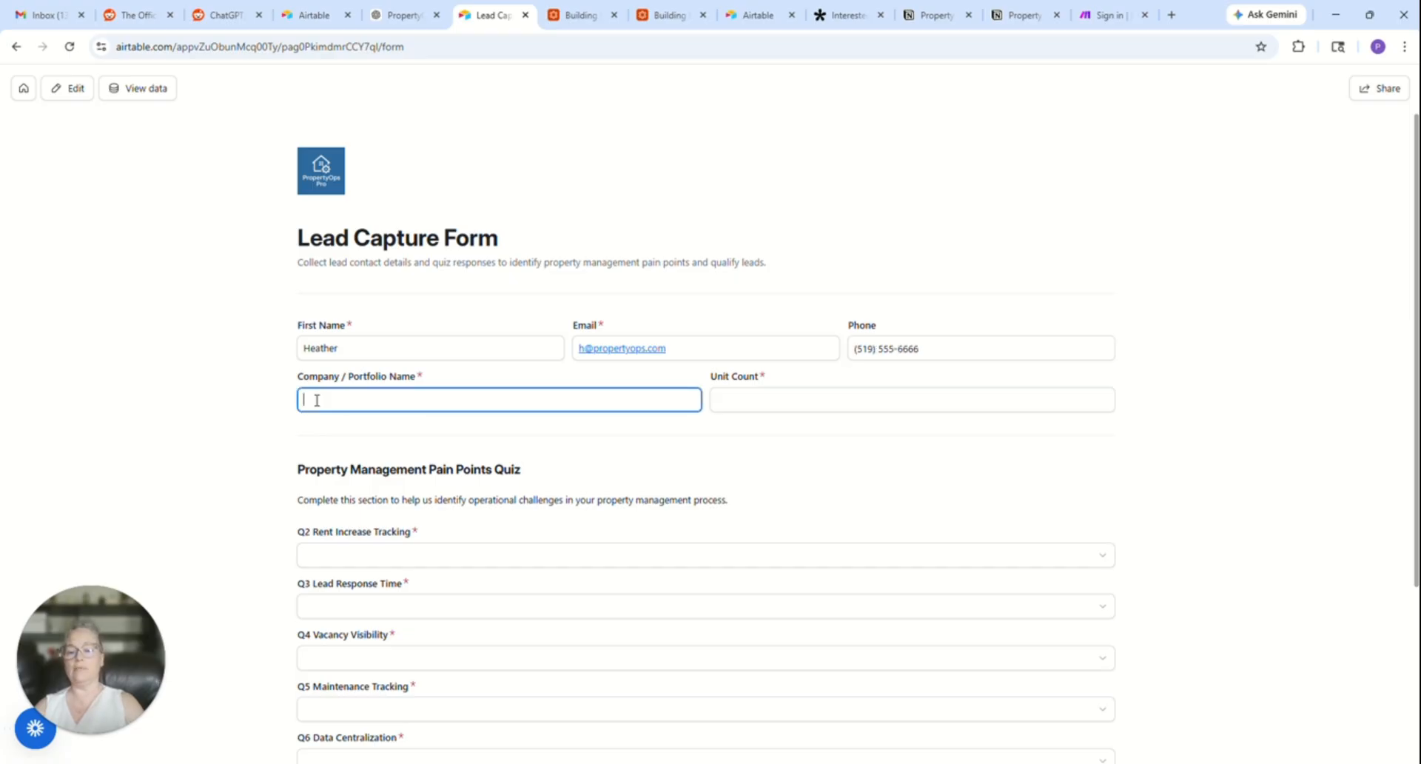
{"action": "type", "text": "POP"}
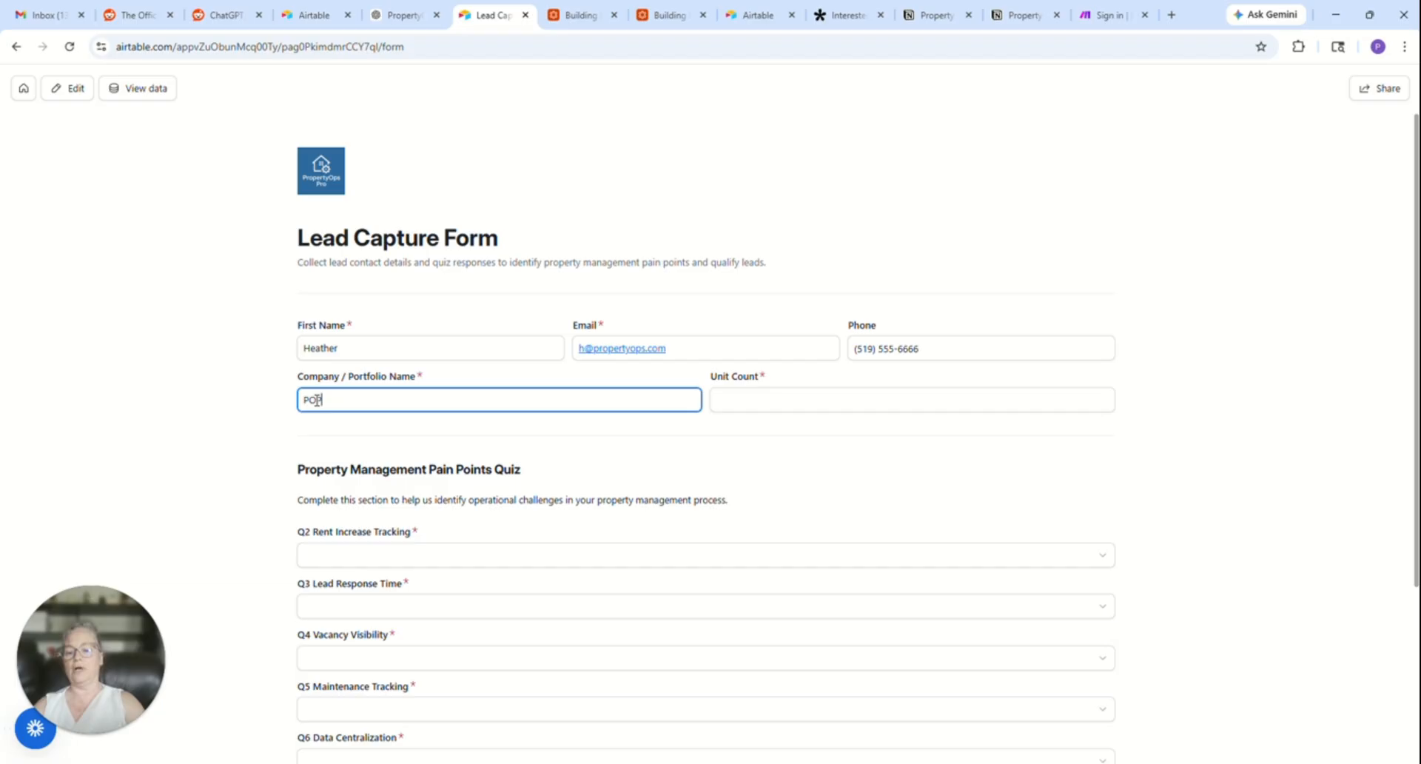
{"action": "left_click", "coordinate": [745, 400]}
{"action": "type", "text": "53"}
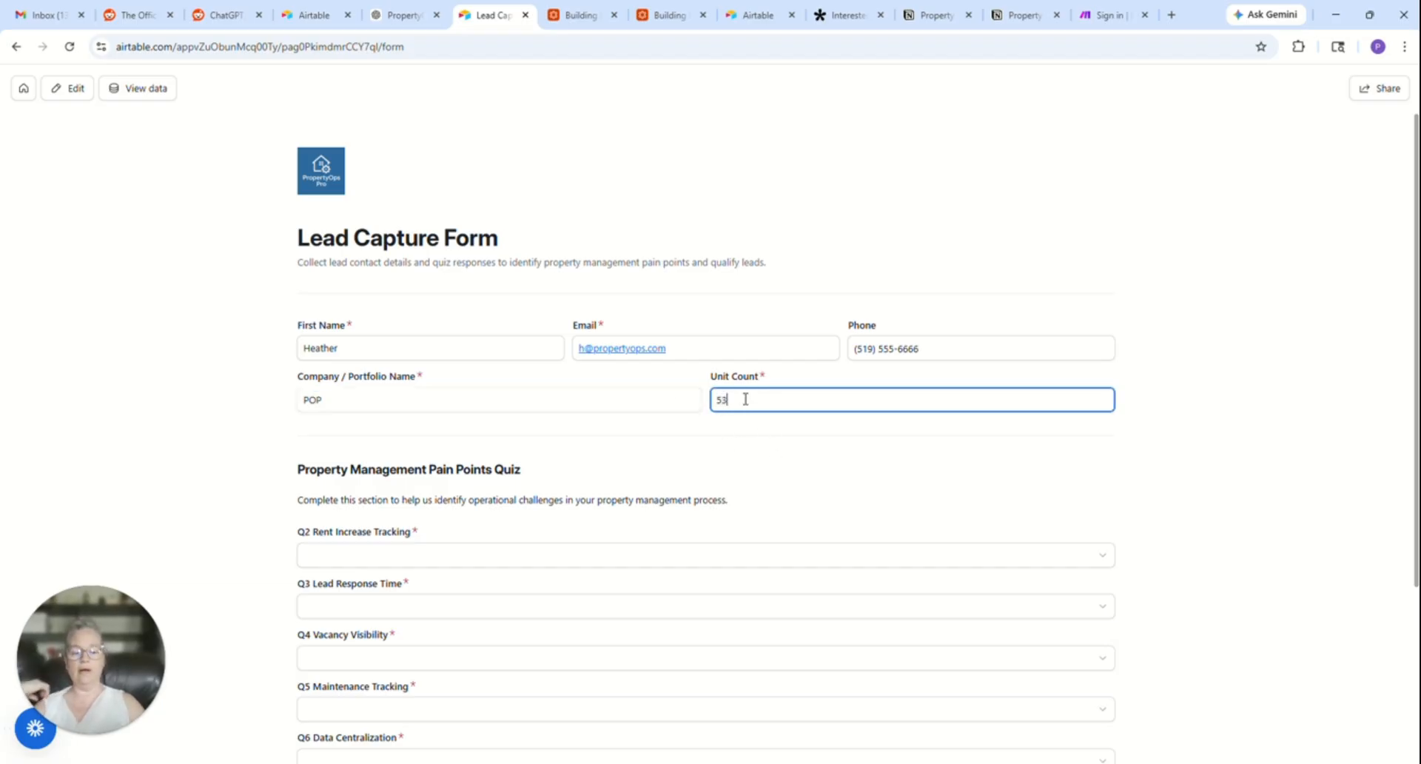
- Answer Q2 Rent Increase Tracking with Fair and Q3 Lead Response Time with 24-48 Hours on the form
{"action": "left_click", "coordinate": [332, 560]}
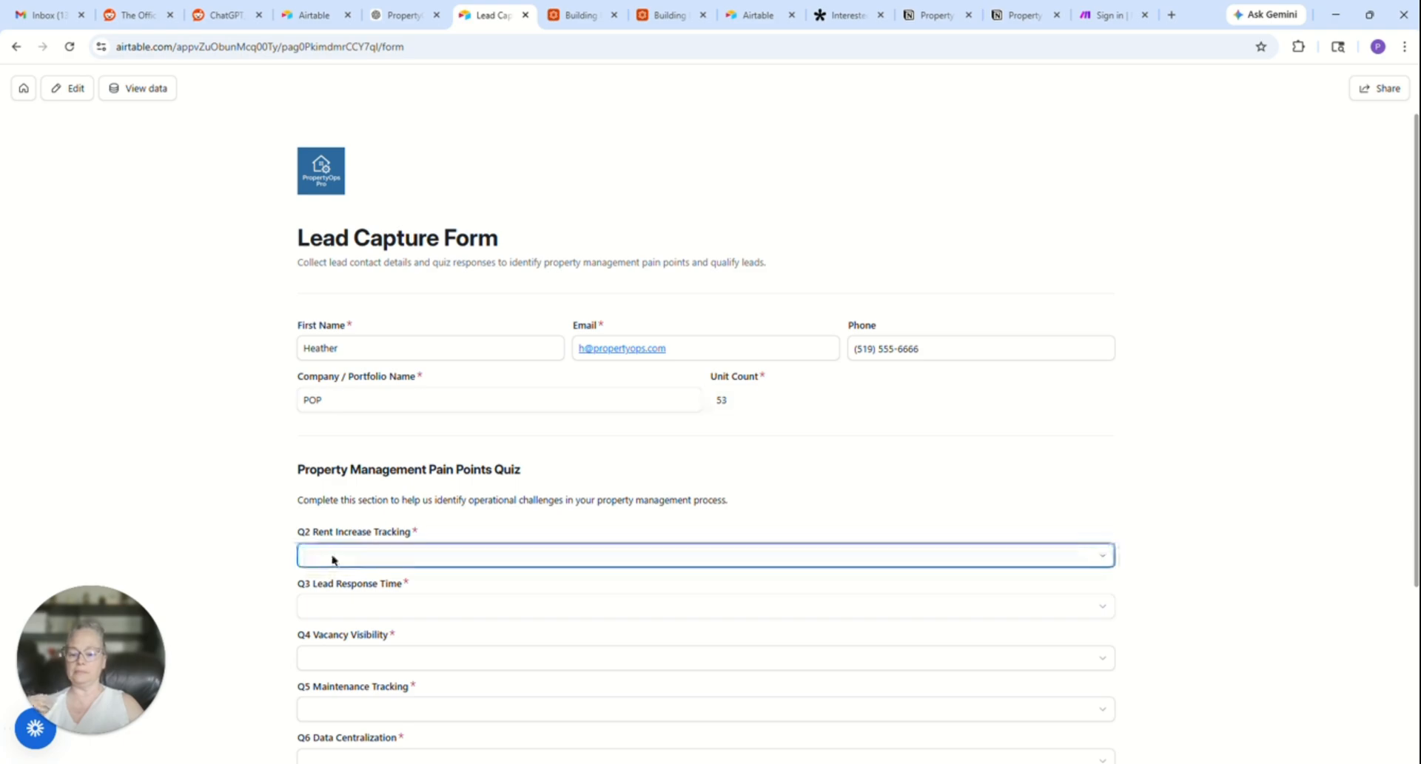
{"action": "scroll", "coordinate": [332, 560], "scroll_direction": "down", "scroll_amount": 5}
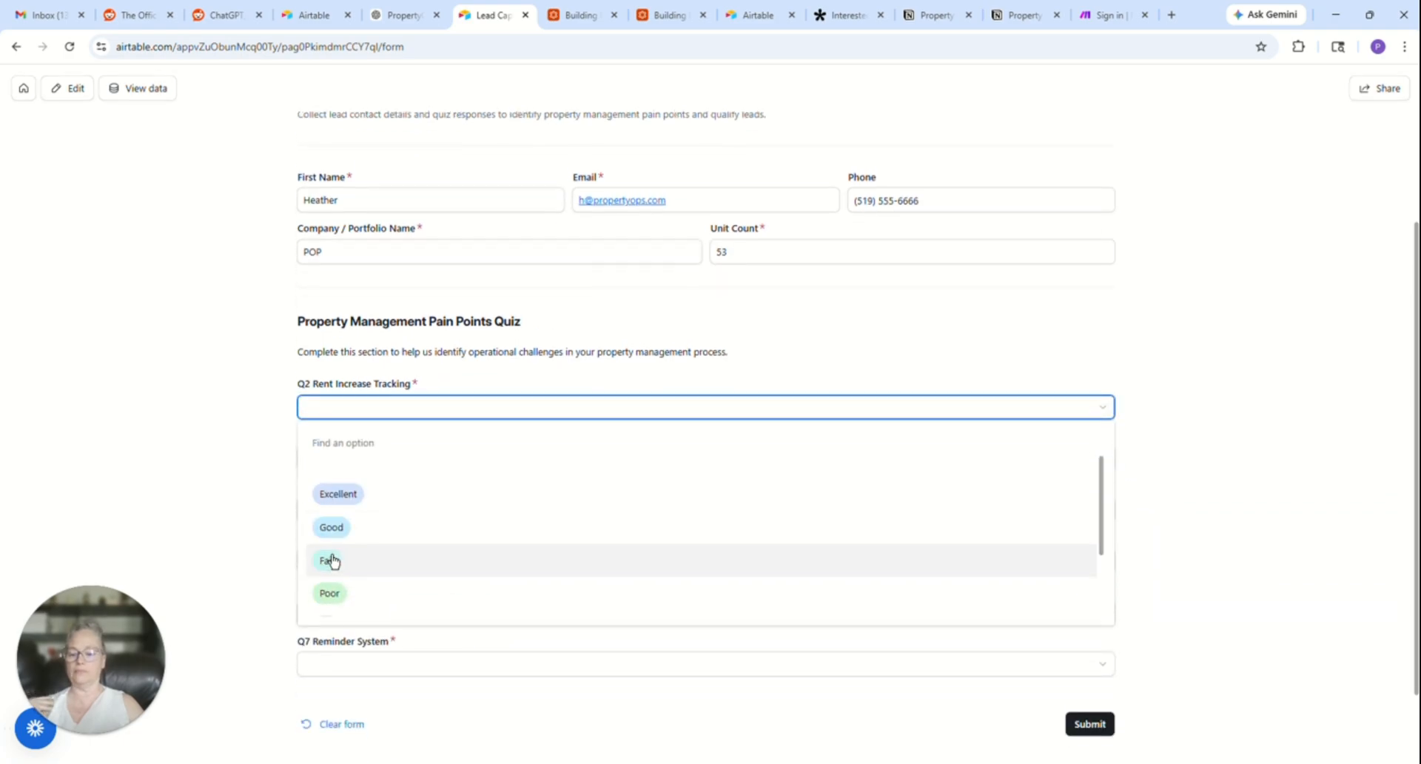
{"action": "scroll", "coordinate": [332, 560], "scroll_direction": "up", "scroll_amount": 3}
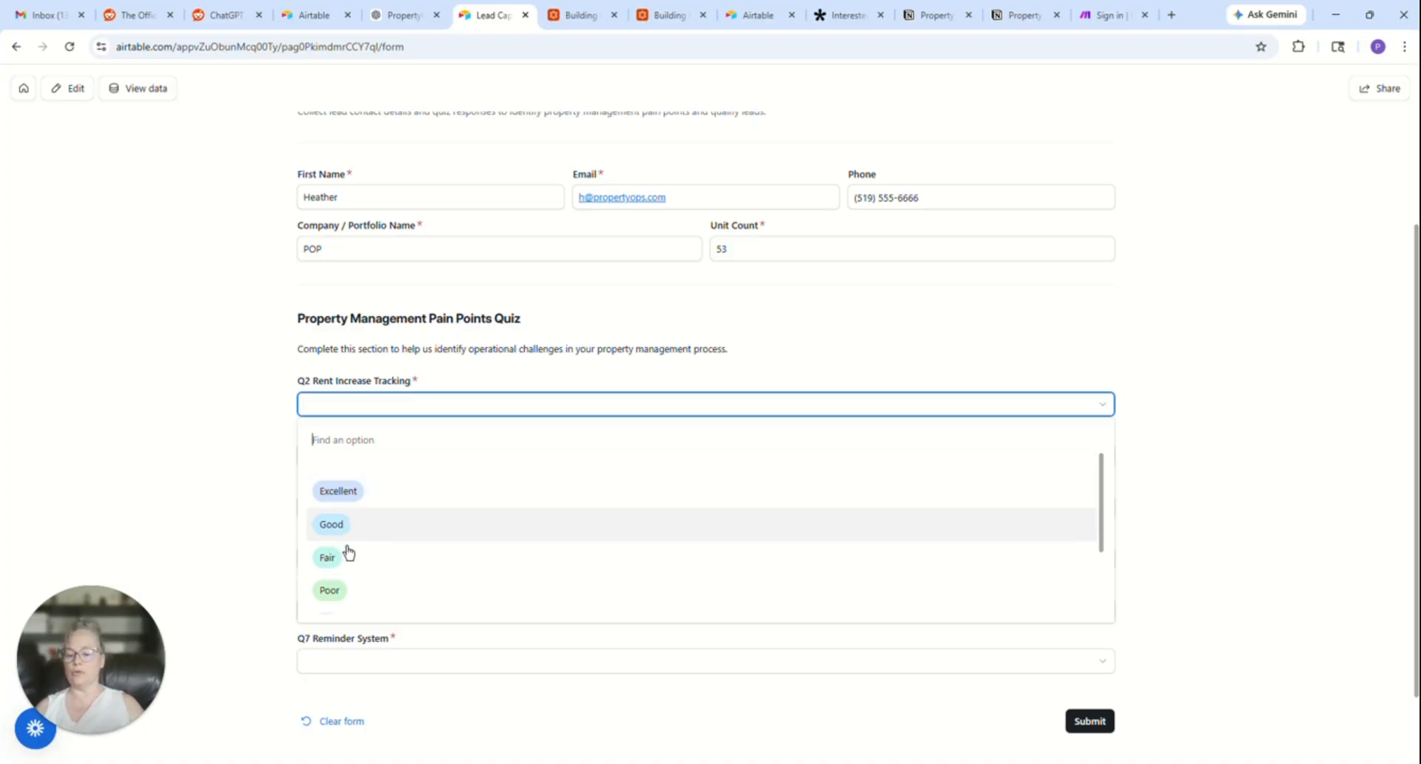
{"action": "left_click", "coordinate": [349, 570]}
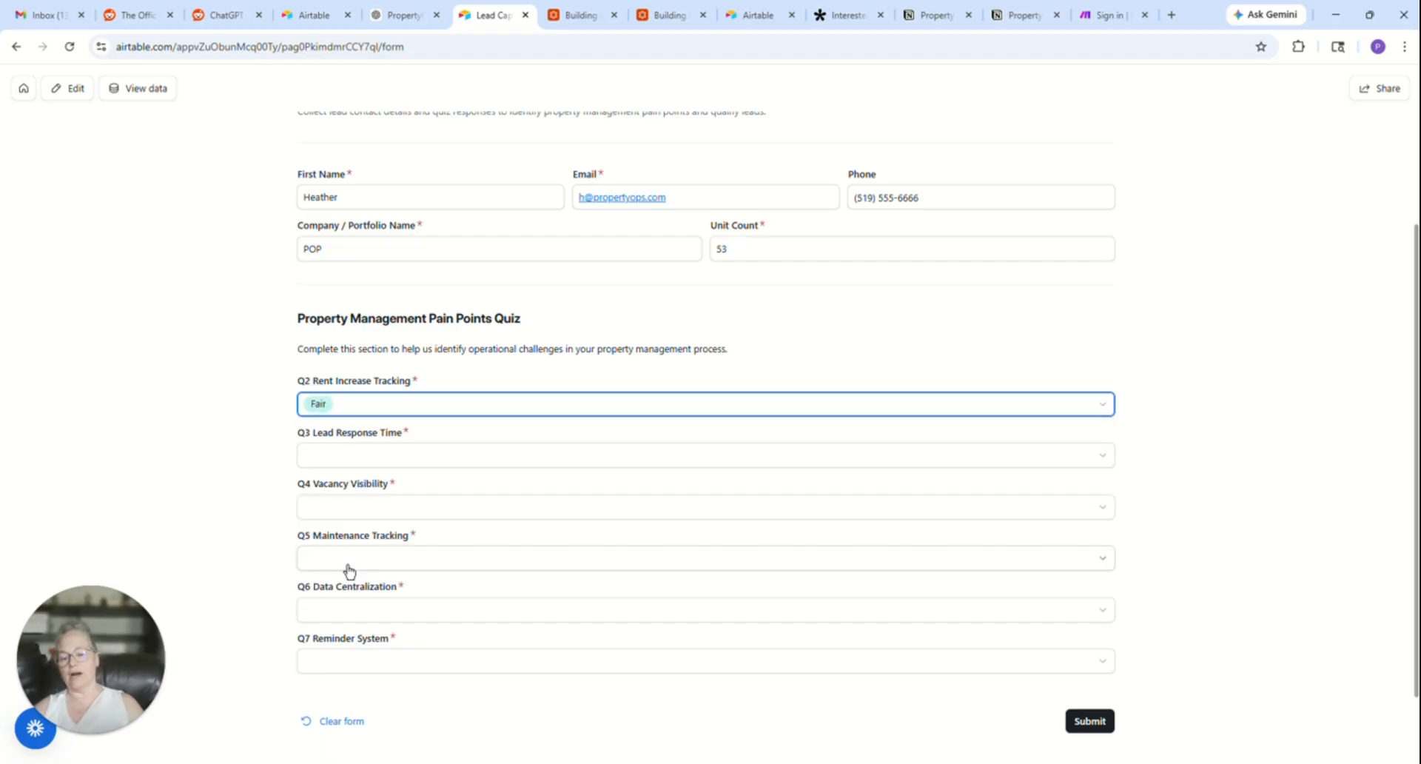
{"action": "left_click", "coordinate": [343, 459]}
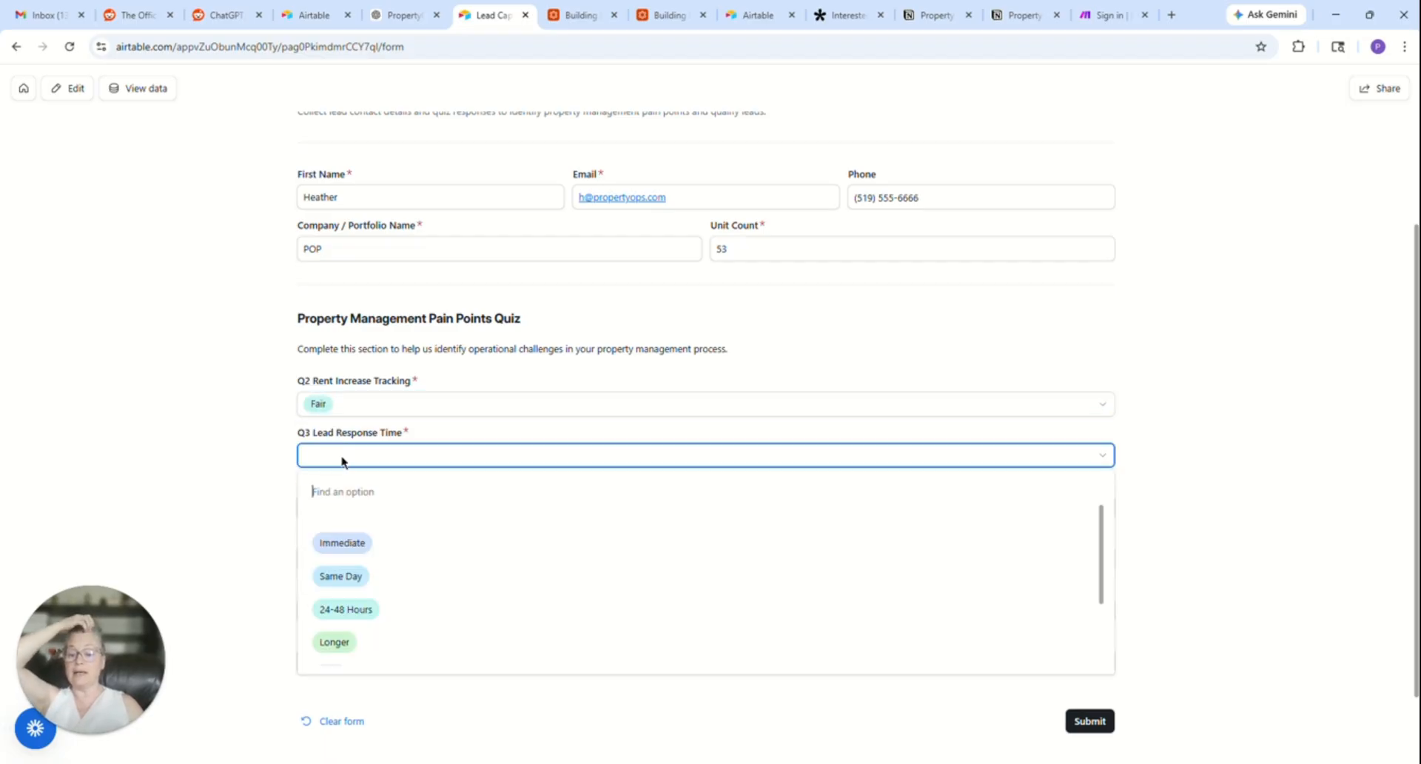
{"action": "left_click", "coordinate": [356, 608]}
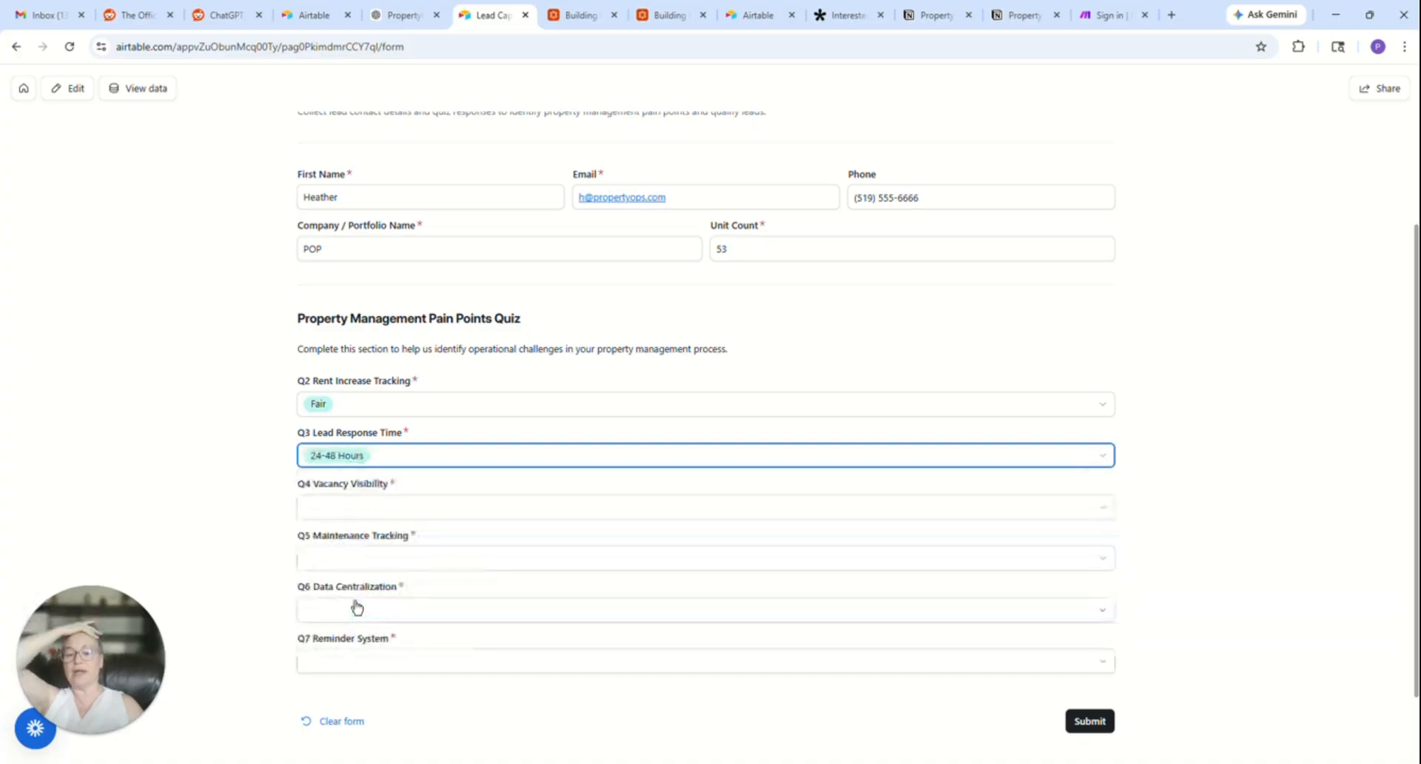
- Set Q4 Vacancy Visibility to Partial and Q5 Maintenance Tracking to Manual in the pain points quiz
{"action": "left_click", "coordinate": [365, 502]}
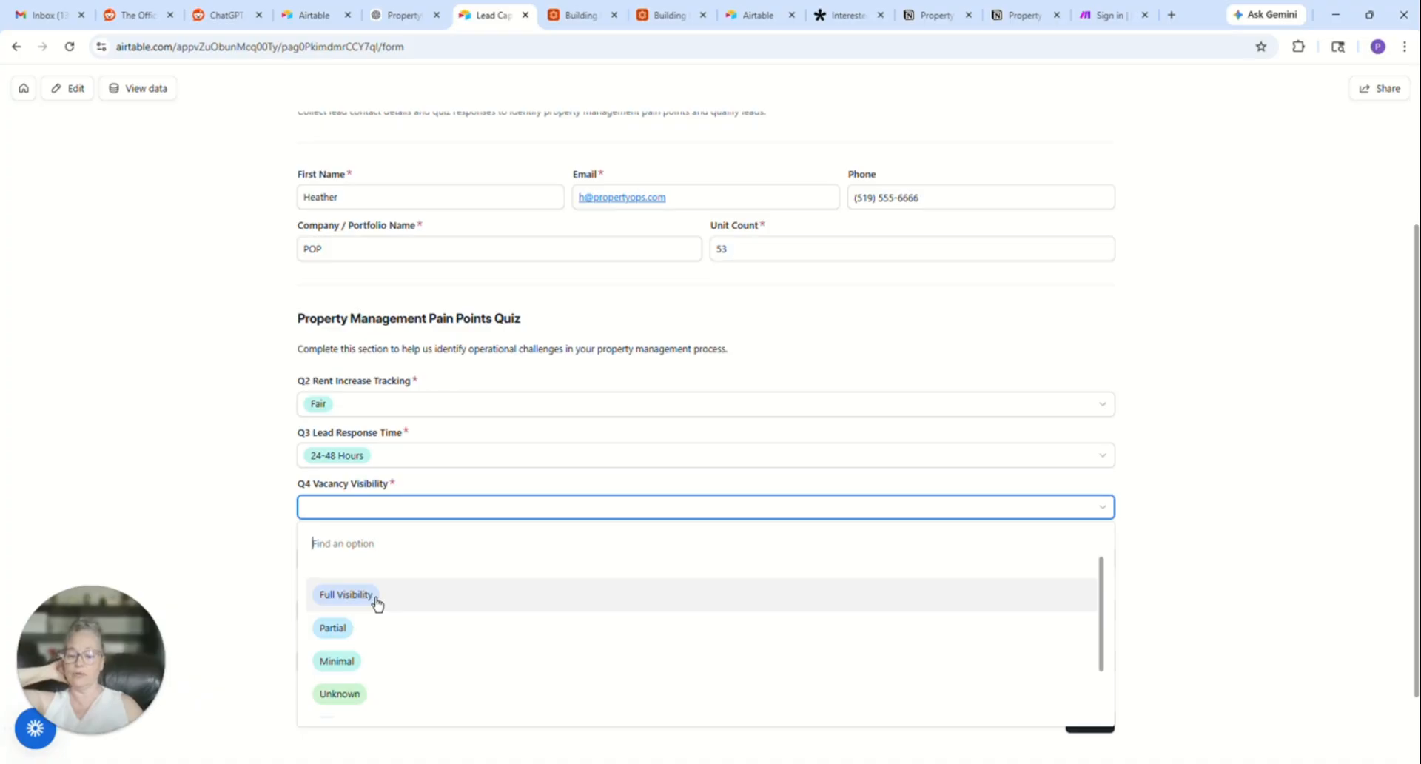
{"action": "left_click", "coordinate": [373, 628]}
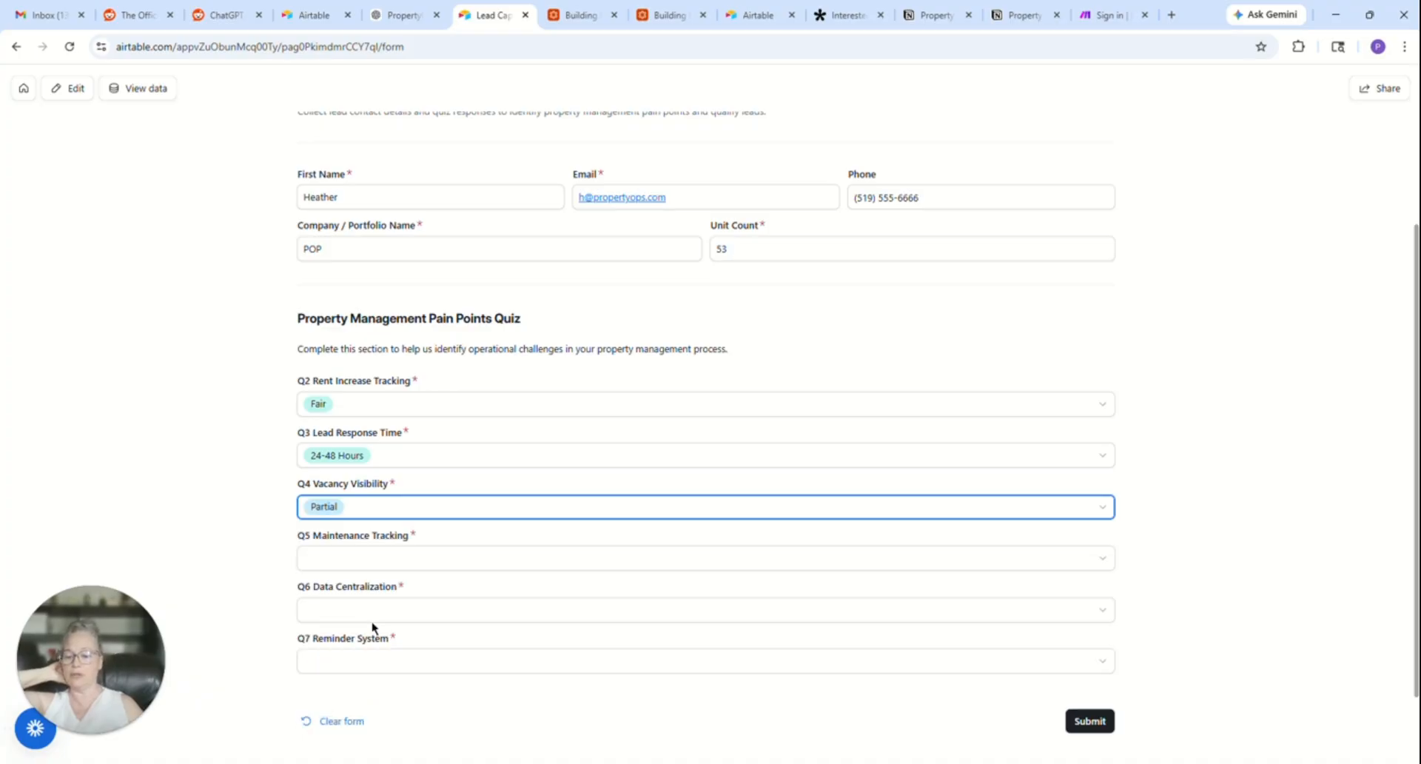
{"action": "left_click", "coordinate": [379, 558]}
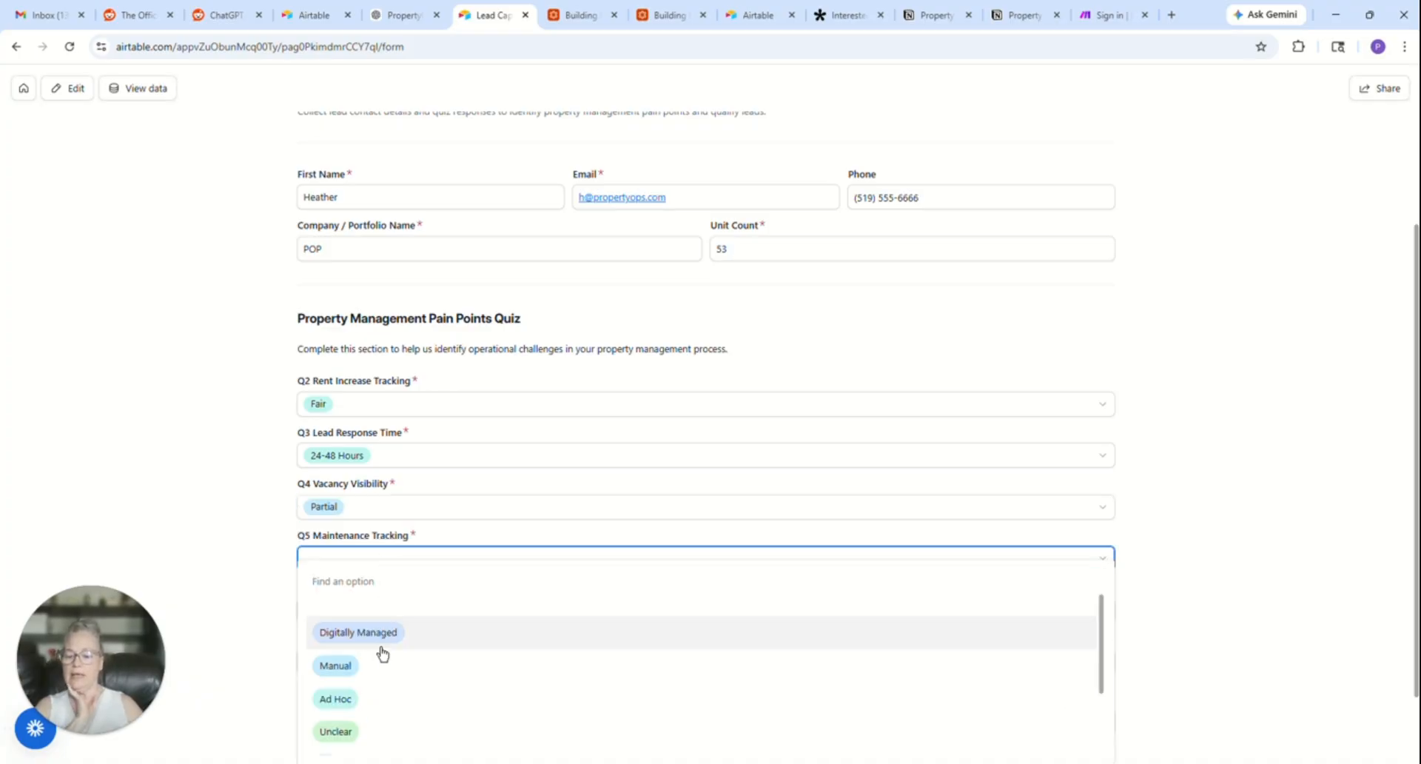
{"action": "left_click", "coordinate": [377, 685]}
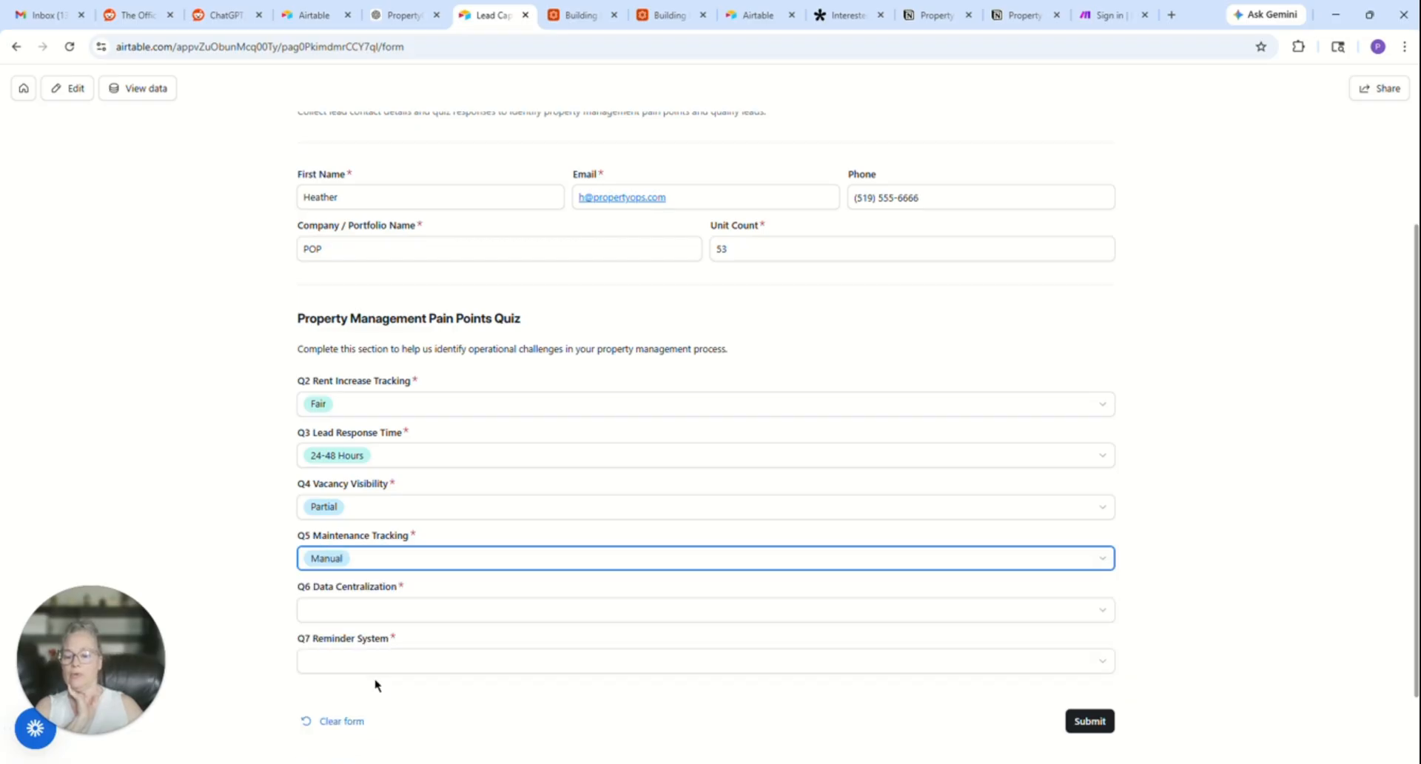
- Choose Not Centralized for Q6 Data Centralization and None for Q7 Reminder System
{"action": "scroll", "coordinate": [375, 682], "scroll_direction": "down", "scroll_amount": 2}
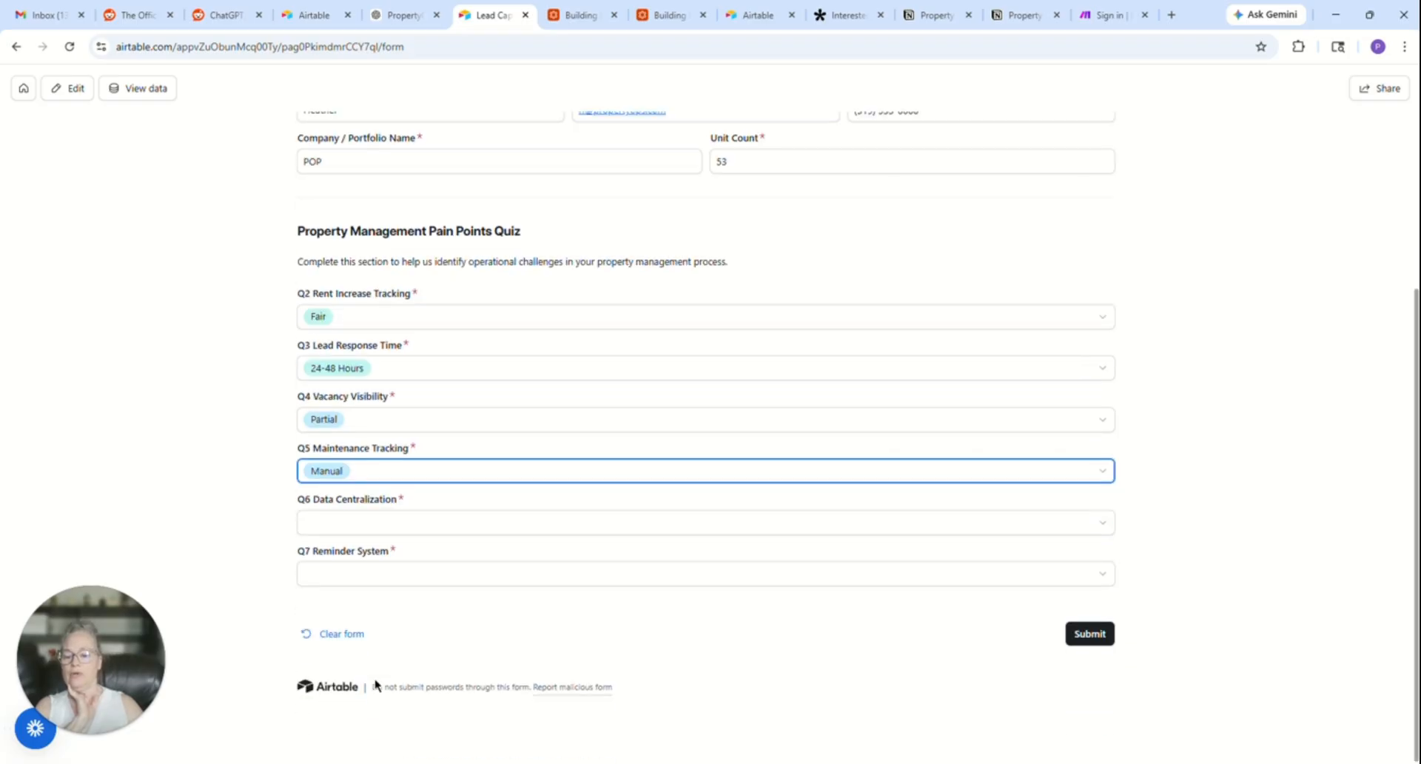
{"action": "left_click", "coordinate": [367, 521]}
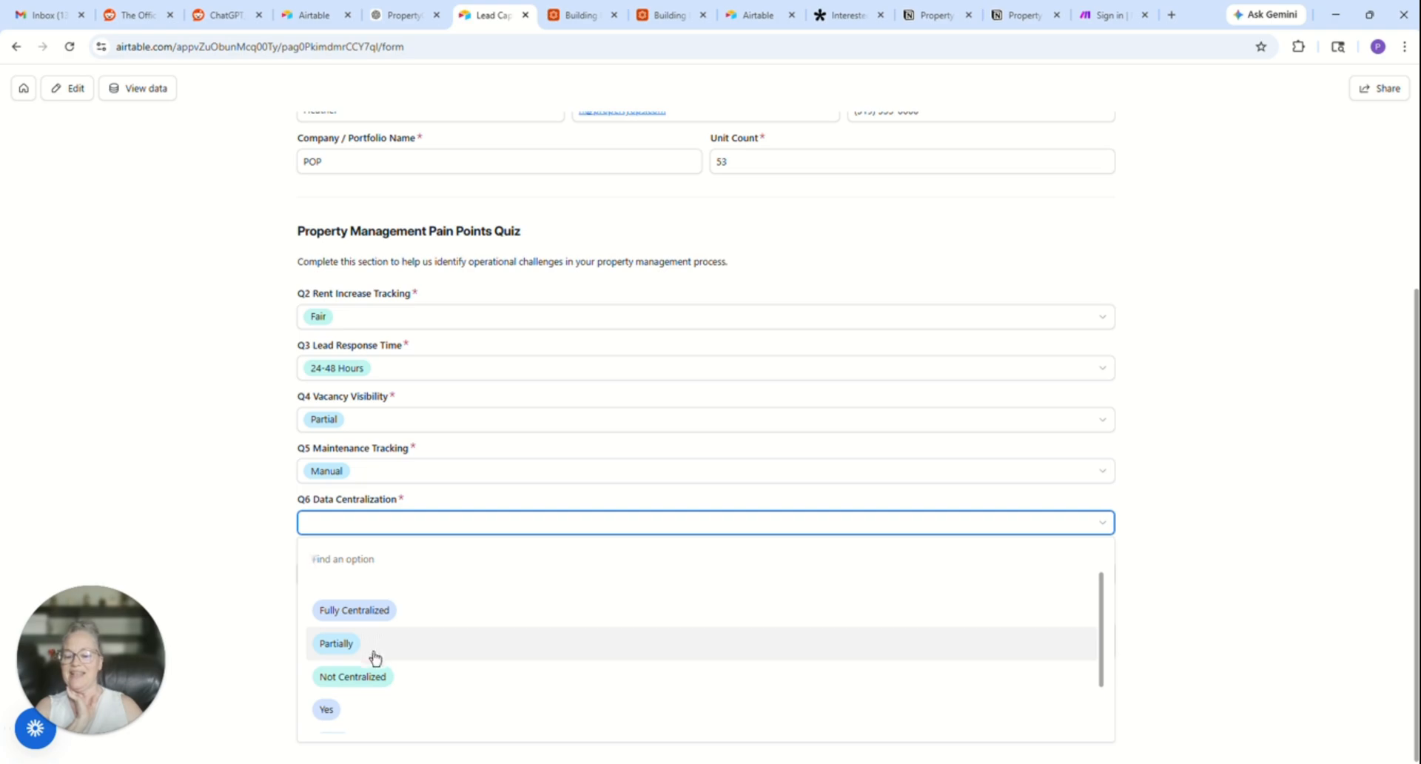
{"action": "left_click", "coordinate": [352, 677]}
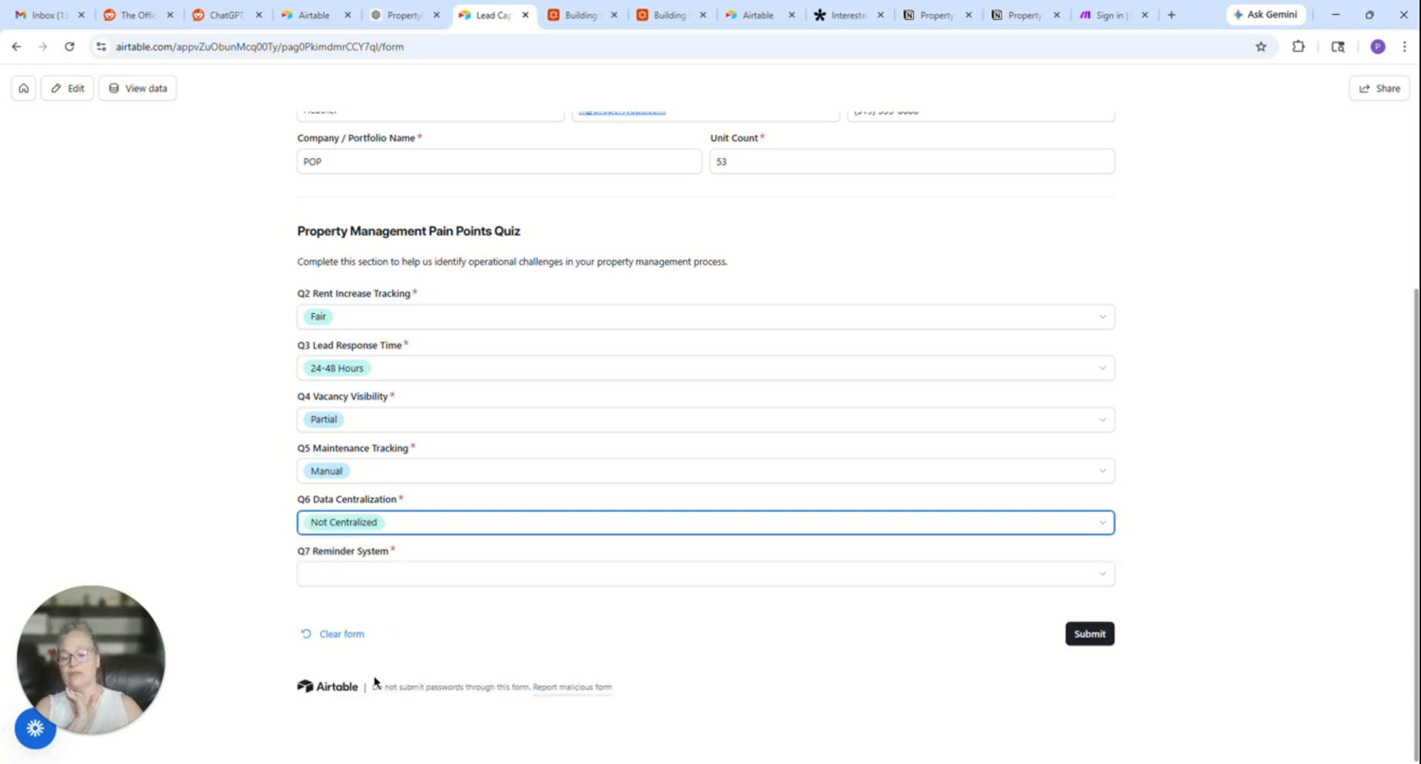
{"action": "left_click", "coordinate": [378, 574]}
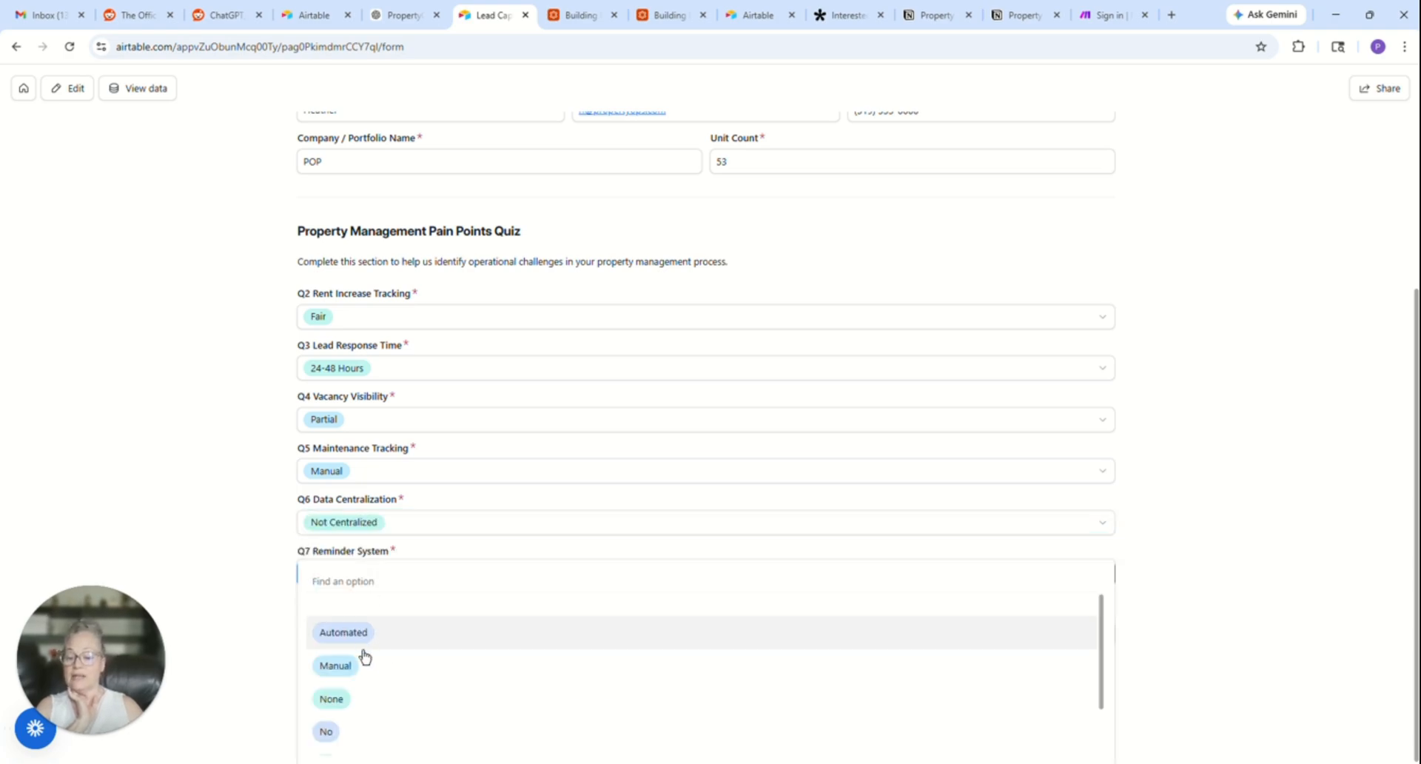
{"action": "left_click", "coordinate": [367, 698]}
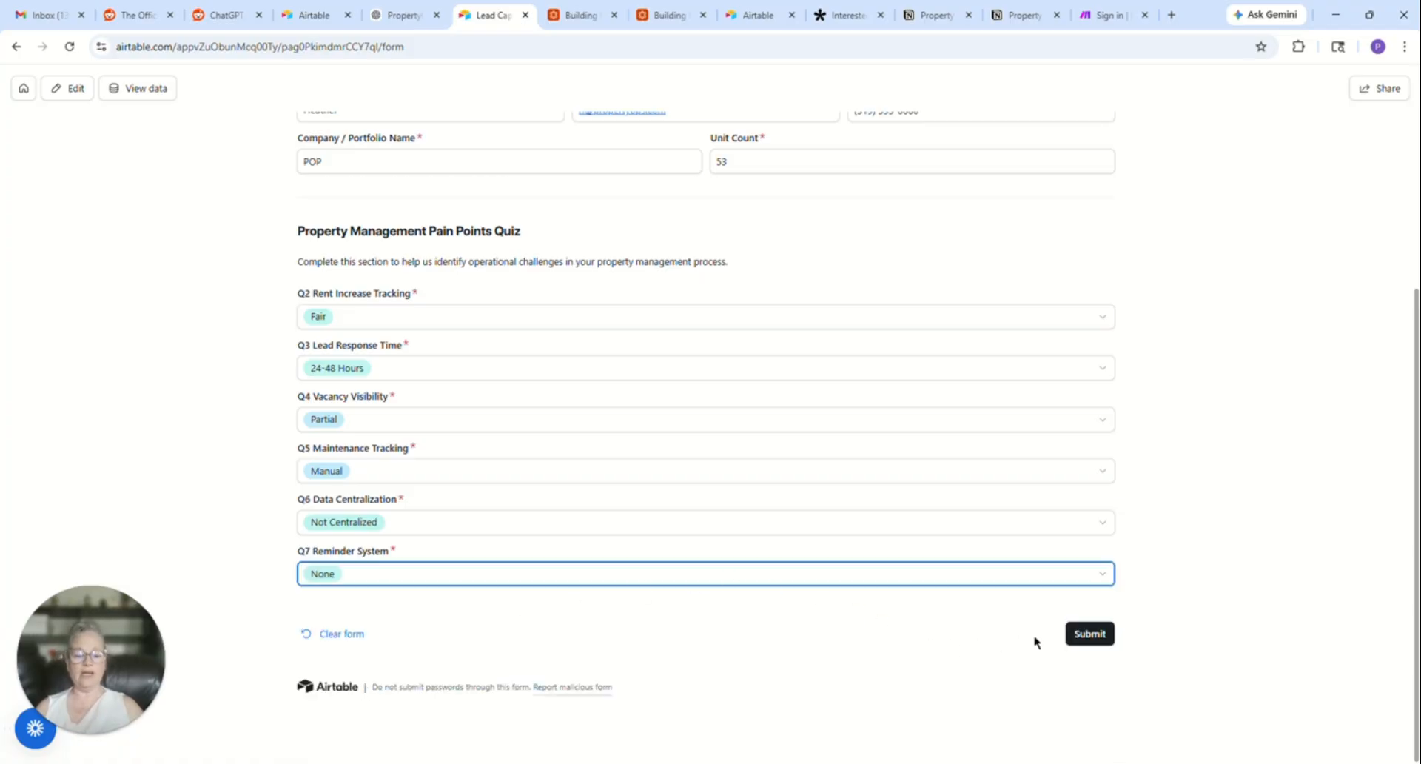
- Submit the completed Lead Capture Form and open the base data behind it
{"action": "left_click", "coordinate": [1088, 637]}
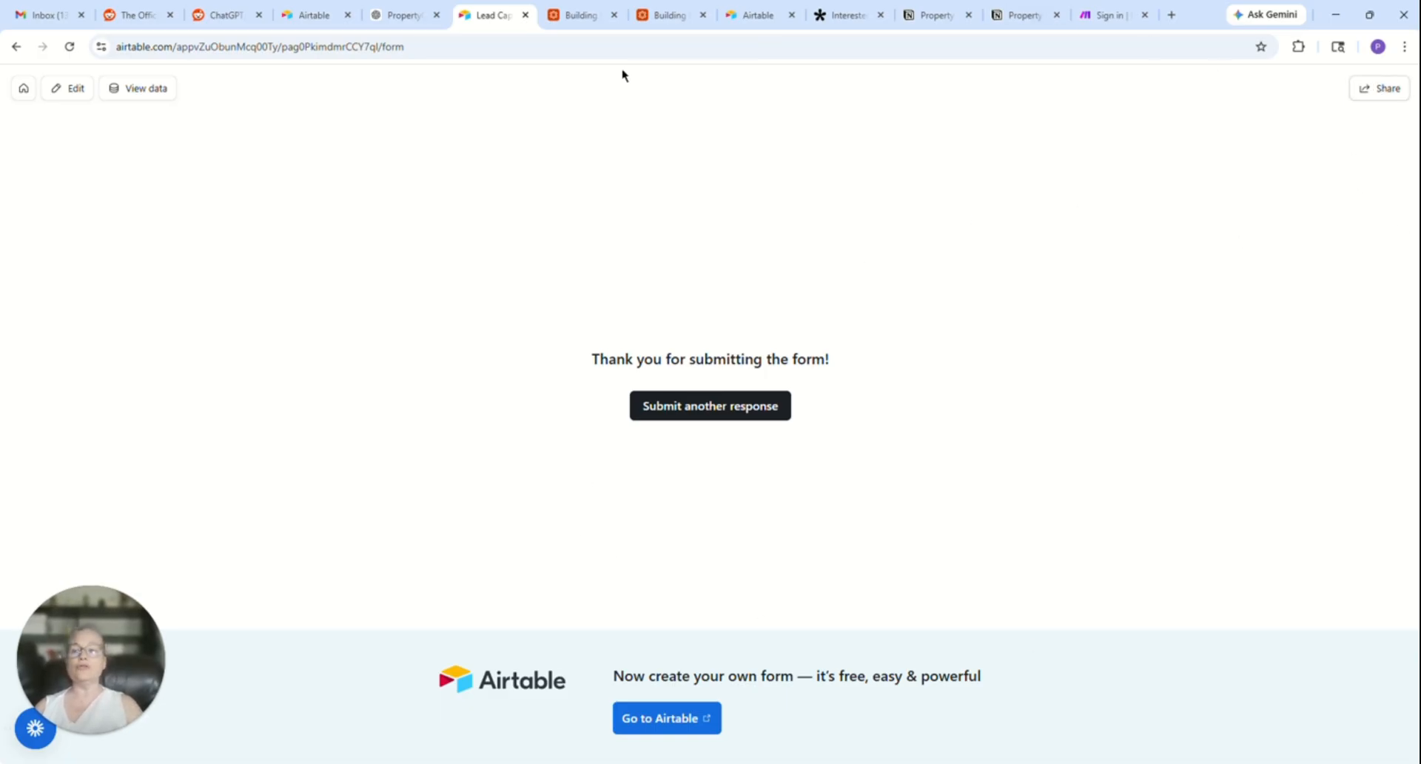
{"action": "left_click", "coordinate": [147, 91]}
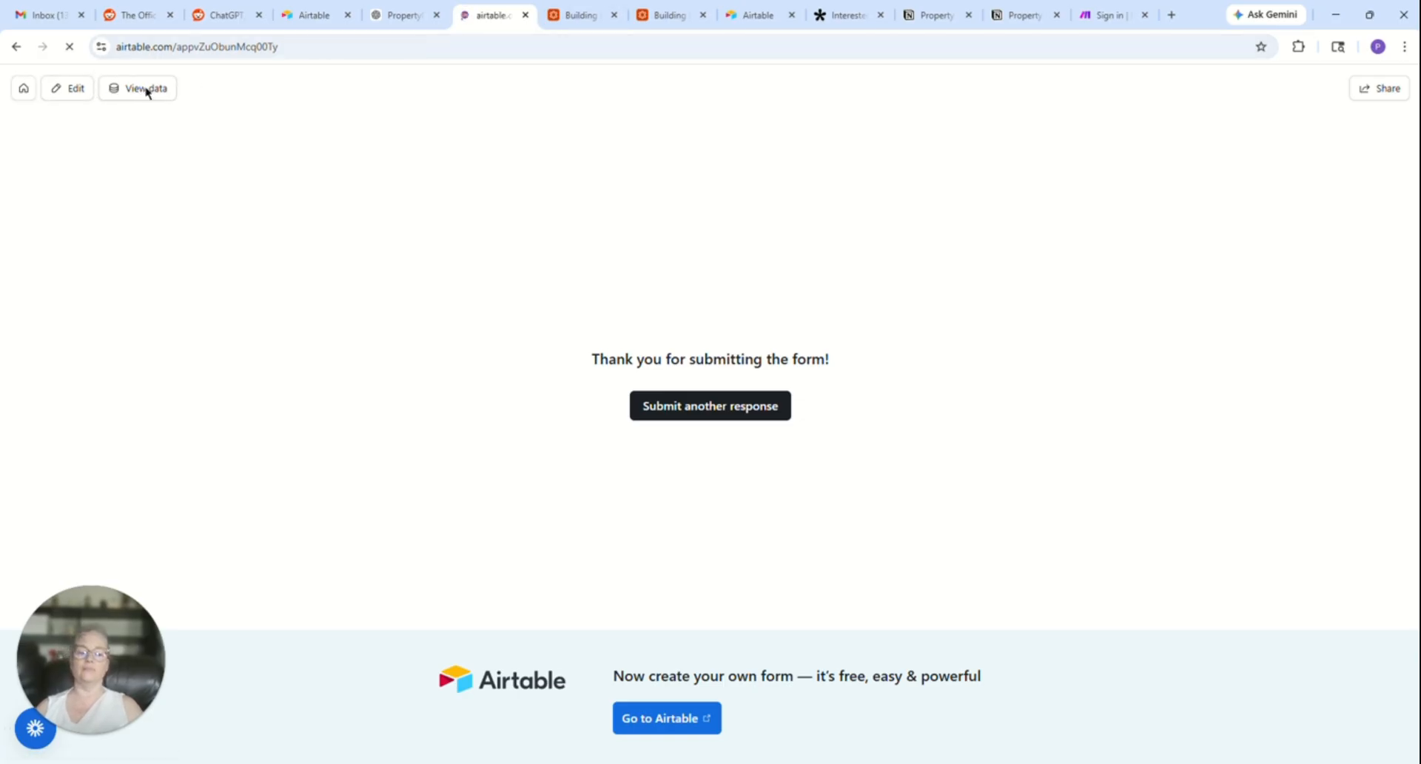